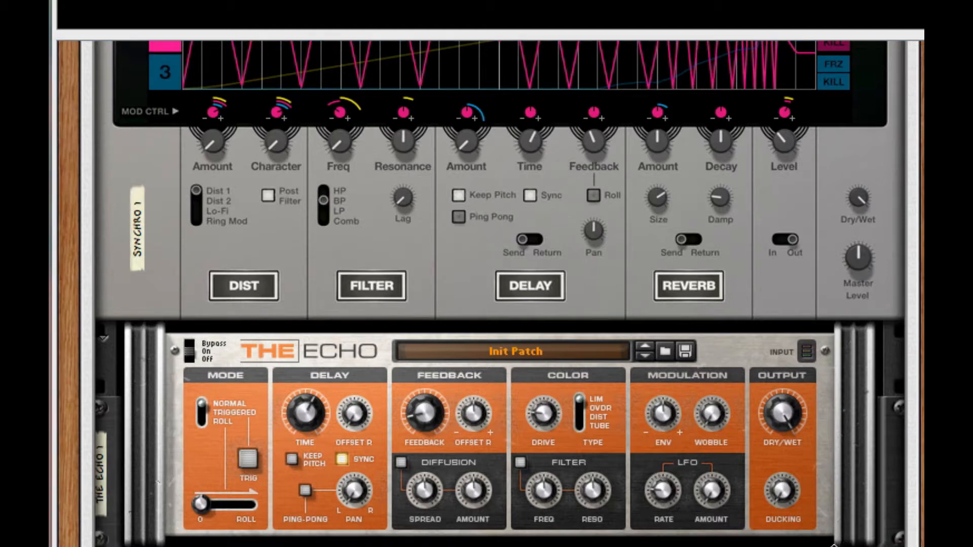
Examine the devices and settings in the Tirone Combinator patch, from Malström and Pulveriser through the Audiomatics, Synchronous and The Echo.
scroll(486, 289, "up", 4)
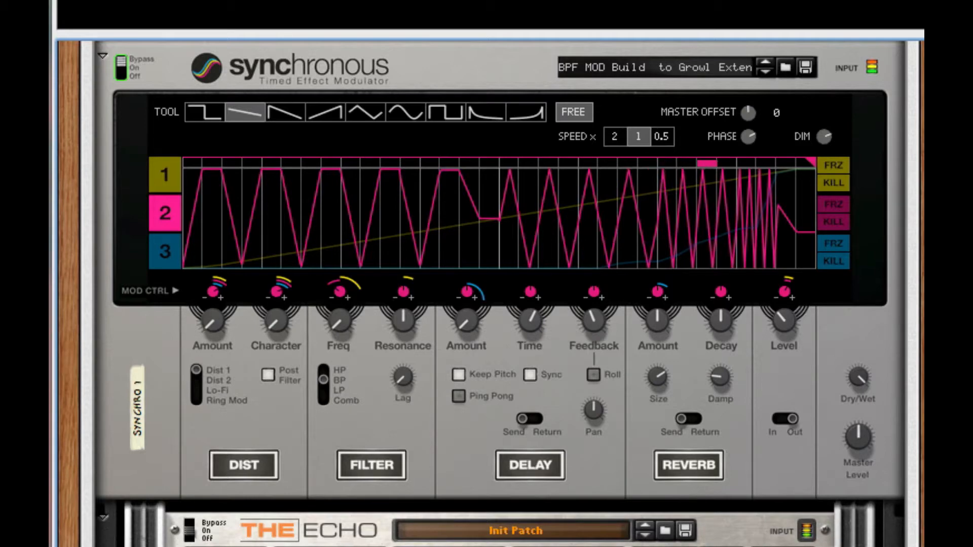
scroll(487, 289, "up", 9)
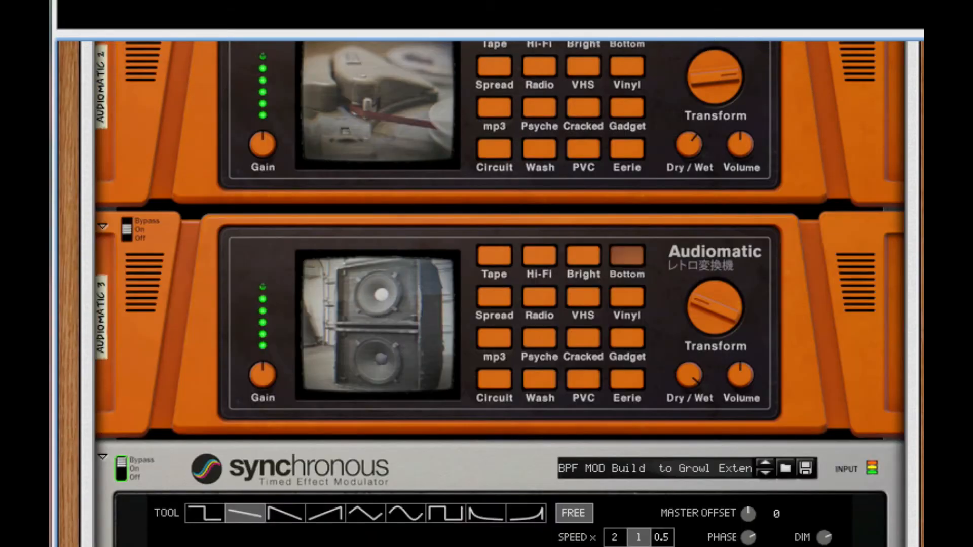
scroll(487, 289, "up", 3)
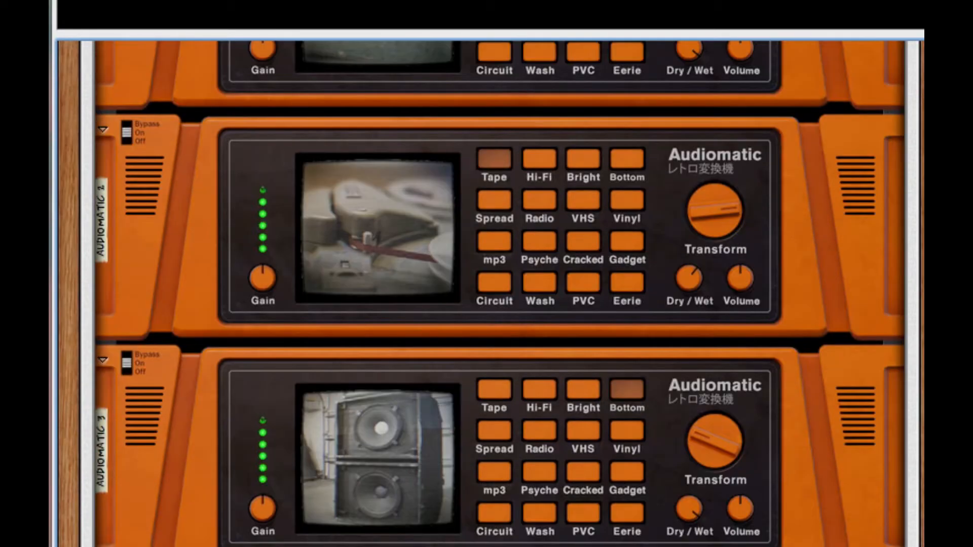
scroll(486, 289, "up", 8)
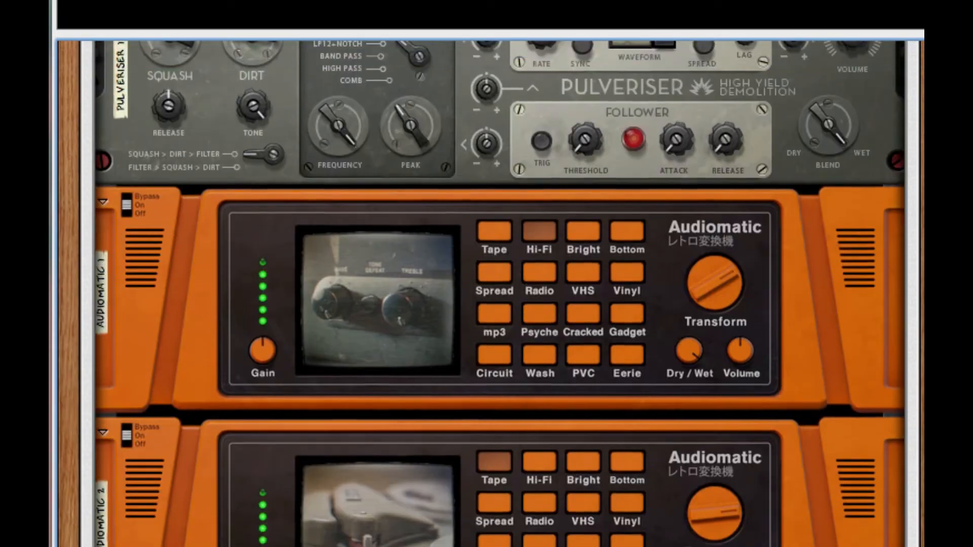
scroll(486, 289, "up", 5)
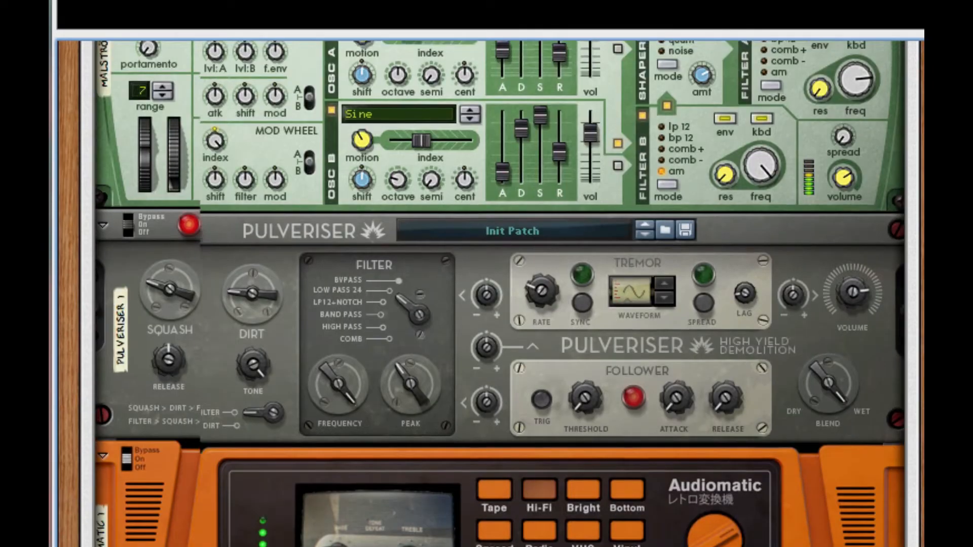
scroll(487, 289, "up", 6)
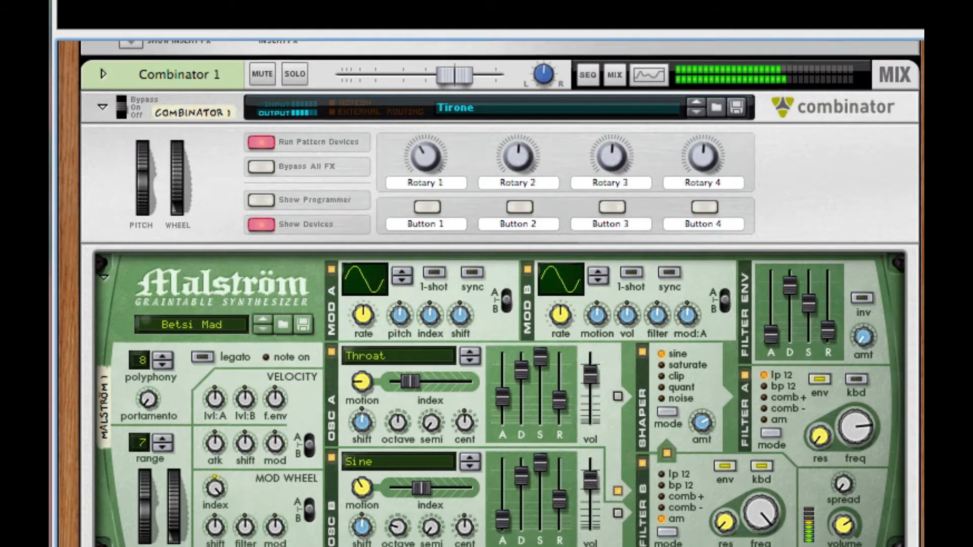
scroll(486, 289, "down", 1)
scroll(487, 289, "down", 3)
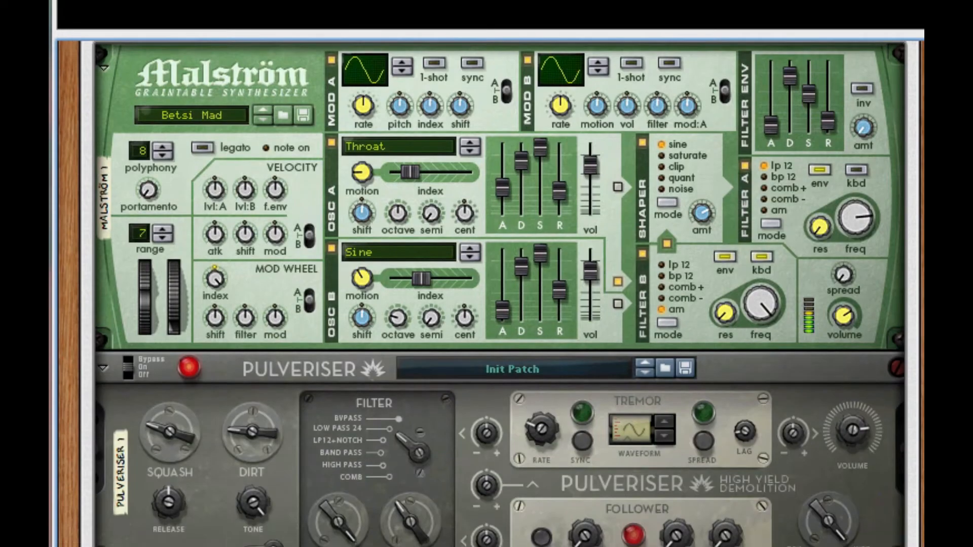
scroll(487, 289, "down", 2)
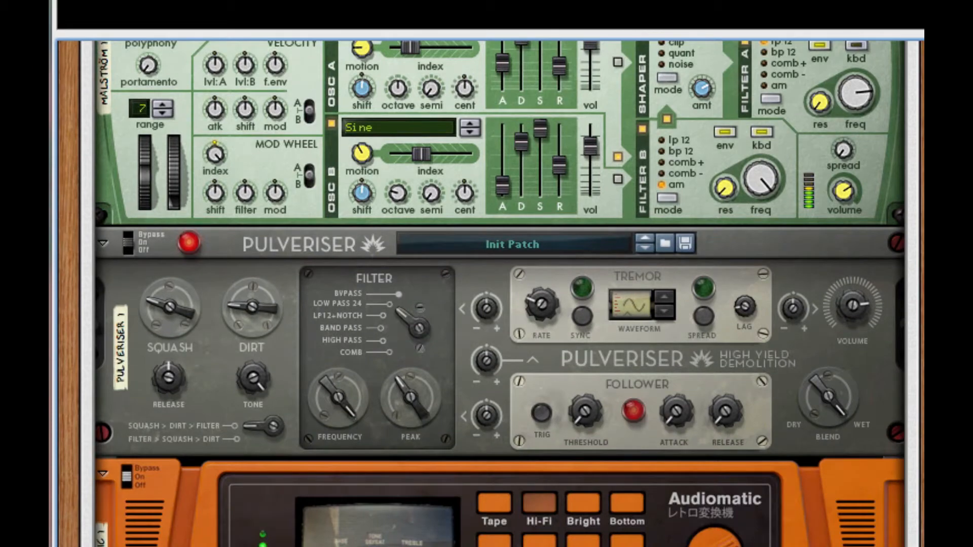
scroll(486, 289, "down", 2)
scroll(486, 289, "down", 3)
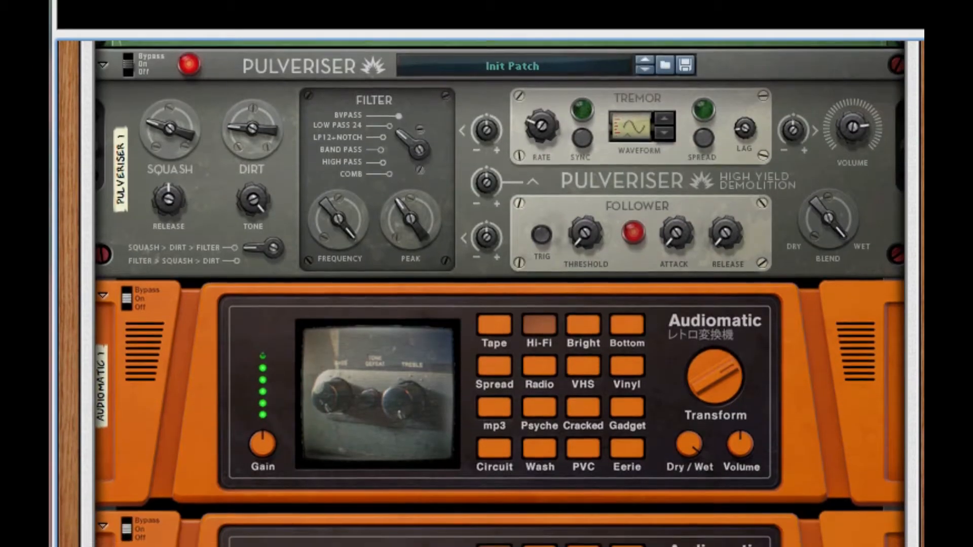
scroll(487, 289, "down", 2)
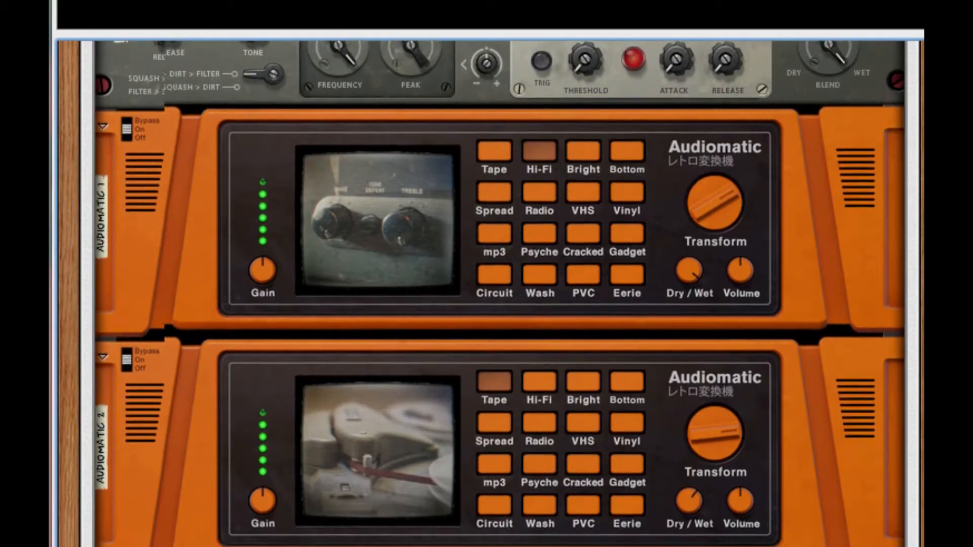
scroll(486, 294, "down", 1)
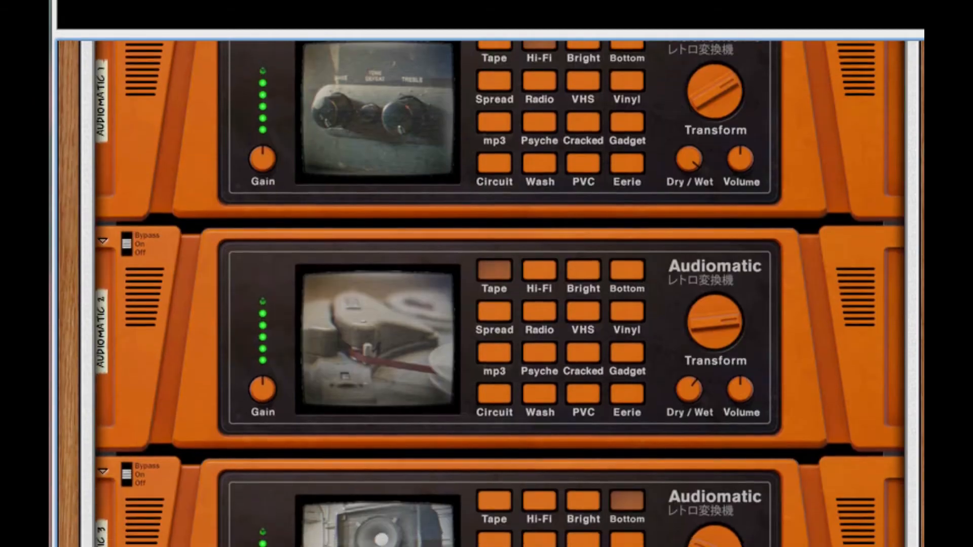
scroll(486, 294, "down", 2)
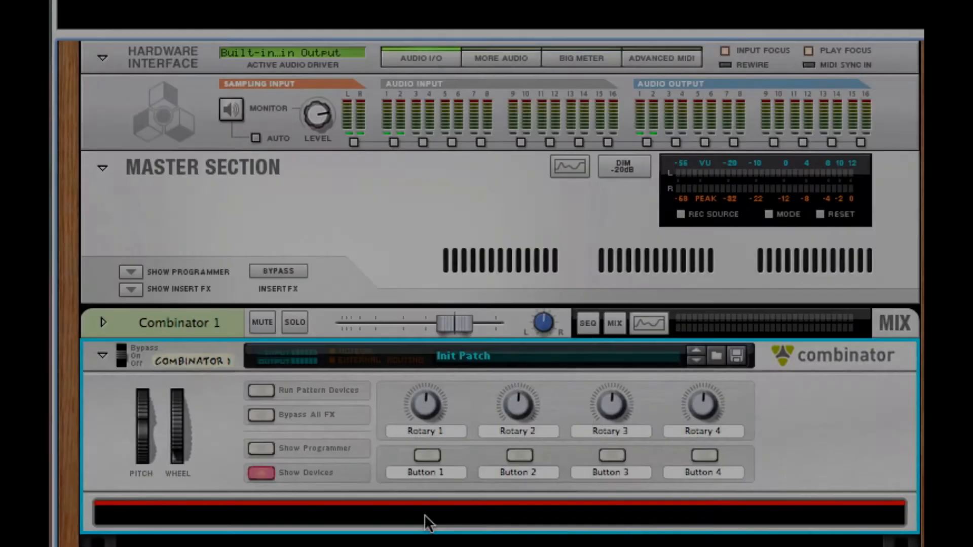
Add a Malström Graintable Synthesizer to the empty Combinator and switch off its Modulators A and B.
right_click(426, 521)
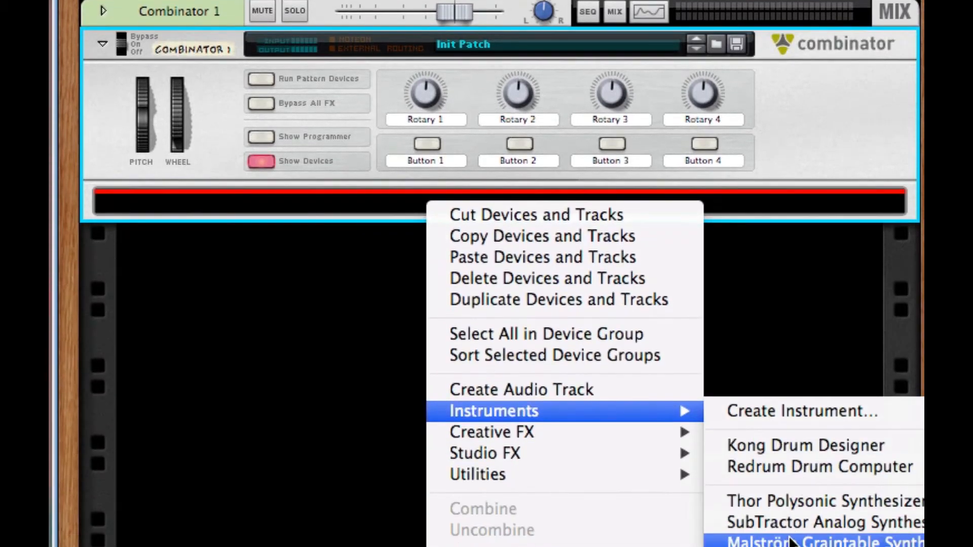
left_click(811, 539)
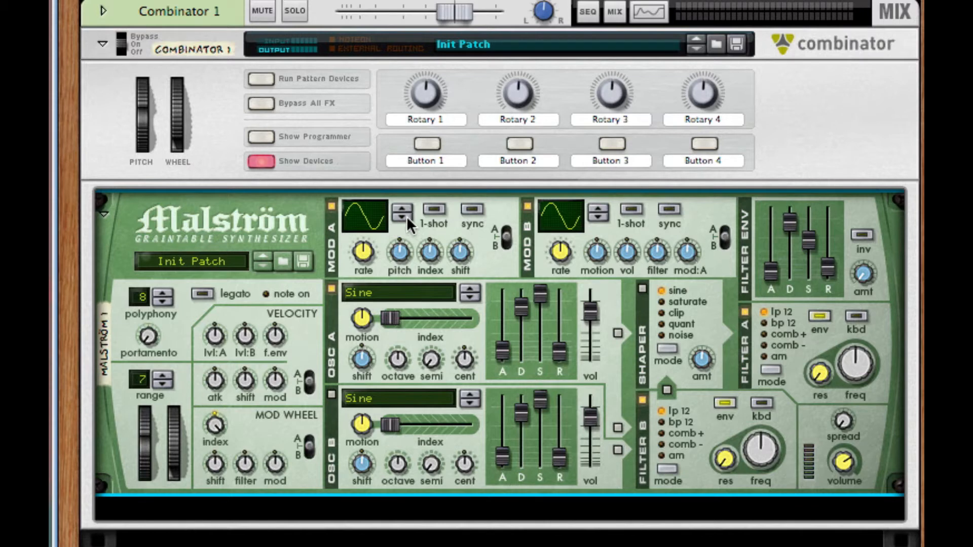
left_click(330, 205)
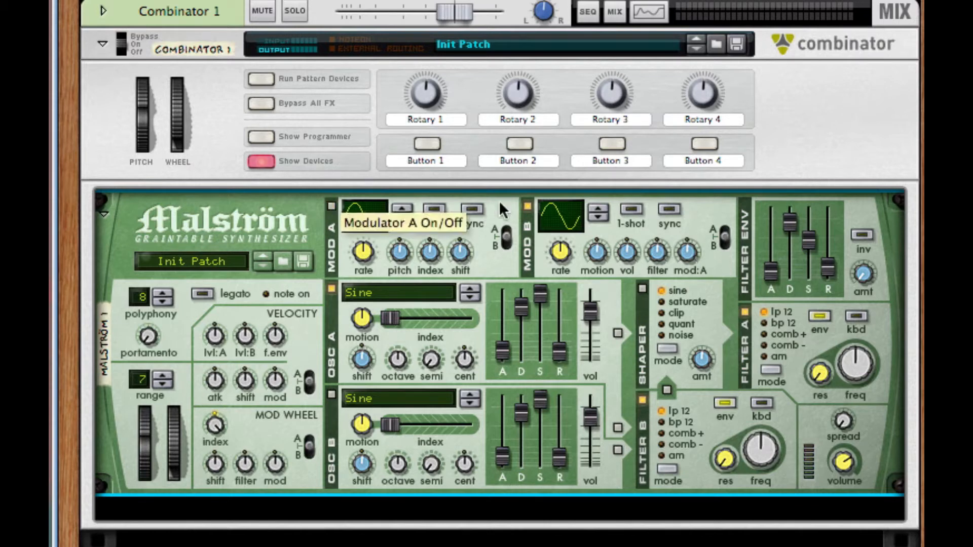
left_click(526, 206)
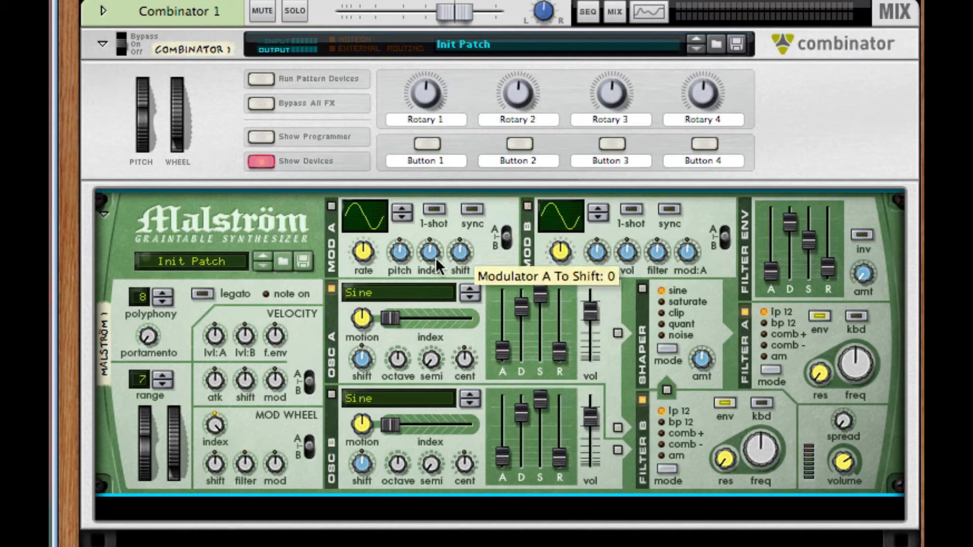
Set oscillator A to the Voice: Throat graintable, raise its index, reduce its motion, and lengthen its attack and release.
left_click(413, 291)
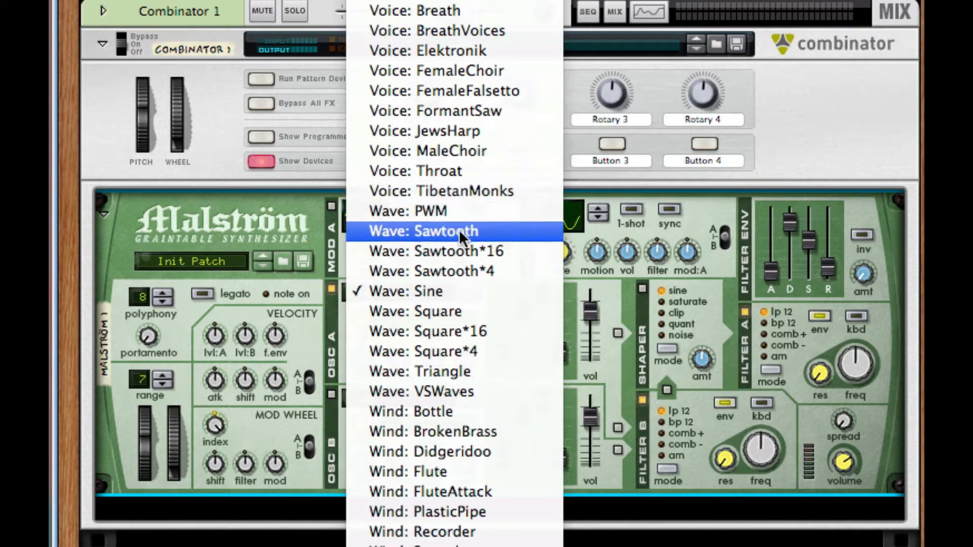
left_click(466, 163)
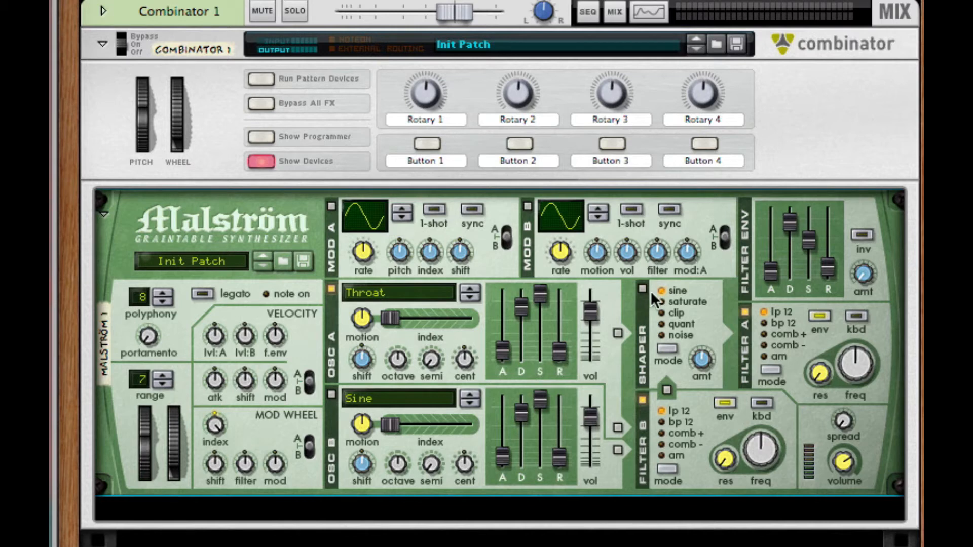
left_click_drag(397, 312, 358, 400)
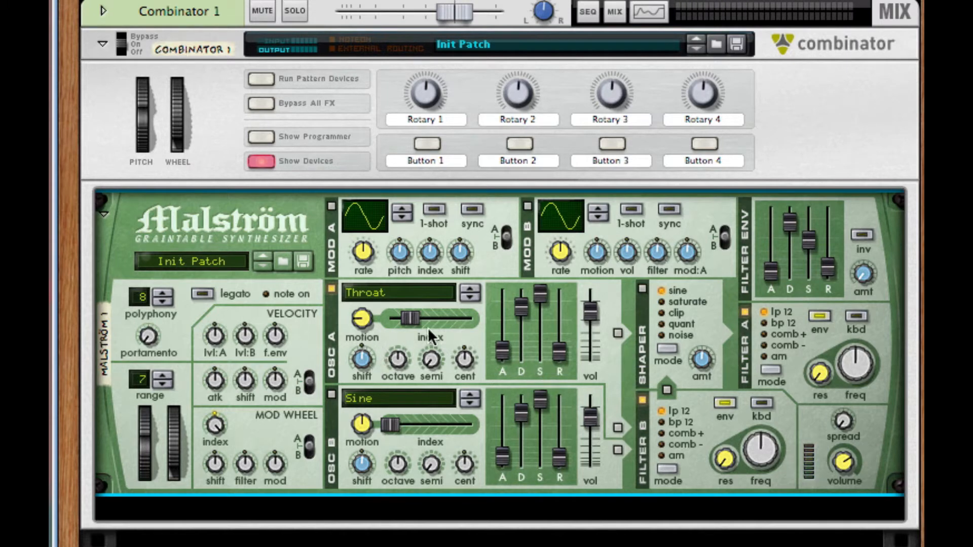
left_click_drag(504, 357, 558, 336)
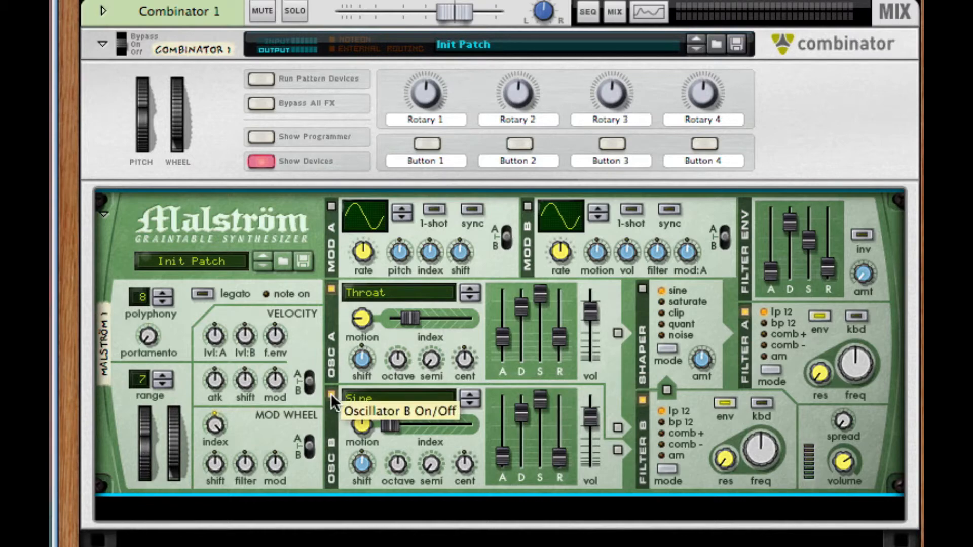
Enable oscillator B with the Wave: Sine graintable and lower its octave.
left_click(402, 398)
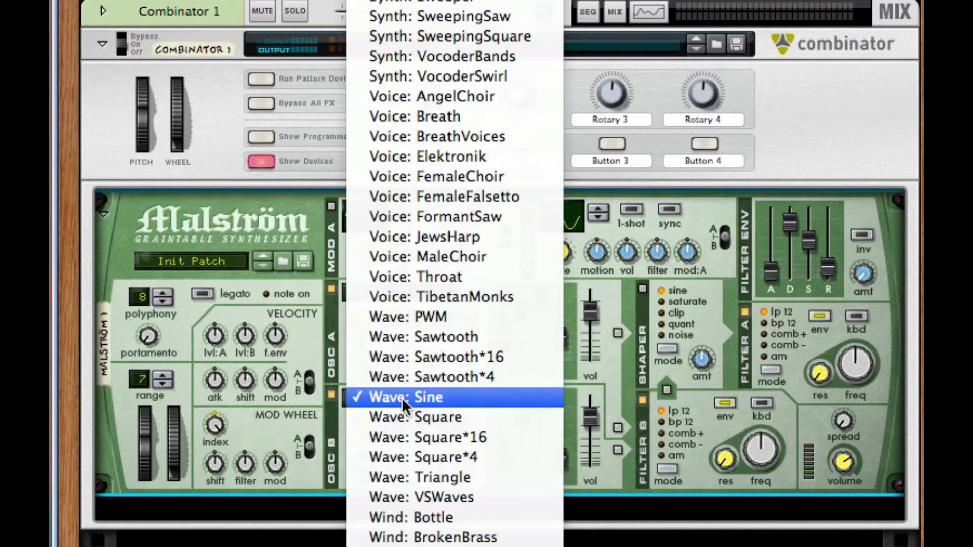
left_click(403, 398)
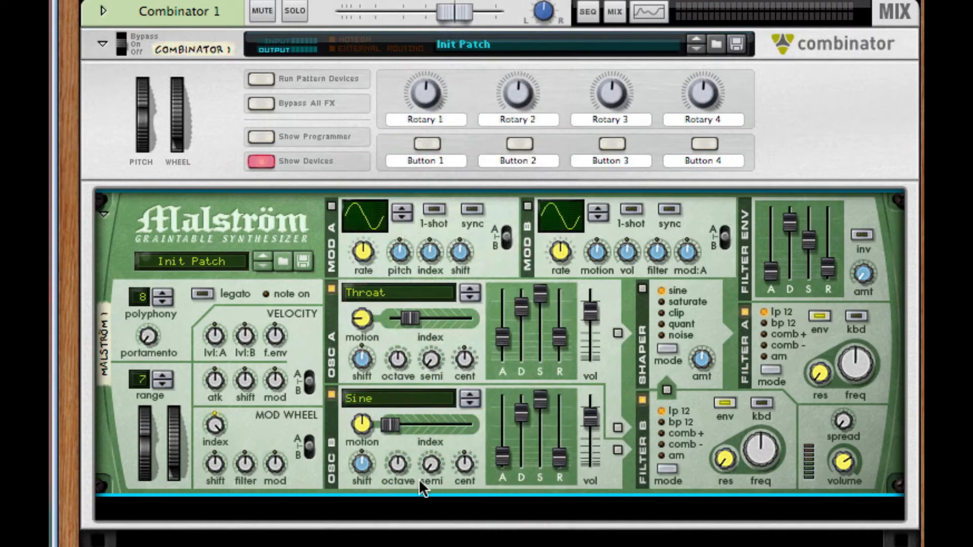
left_click_drag(400, 465, 397, 522)
Route oscillator B through Filter B into the enabled Shaper, and raise Filter A's frequency and the Shaper amount.
left_click(616, 425)
left_click(665, 387)
left_click(639, 287)
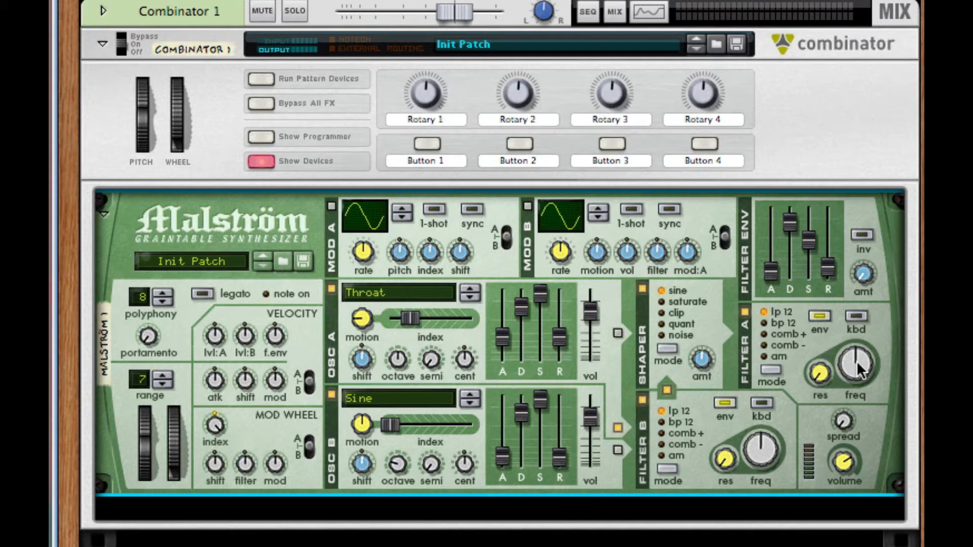
left_click_drag(856, 361, 862, 279)
left_click_drag(705, 354, 714, 306)
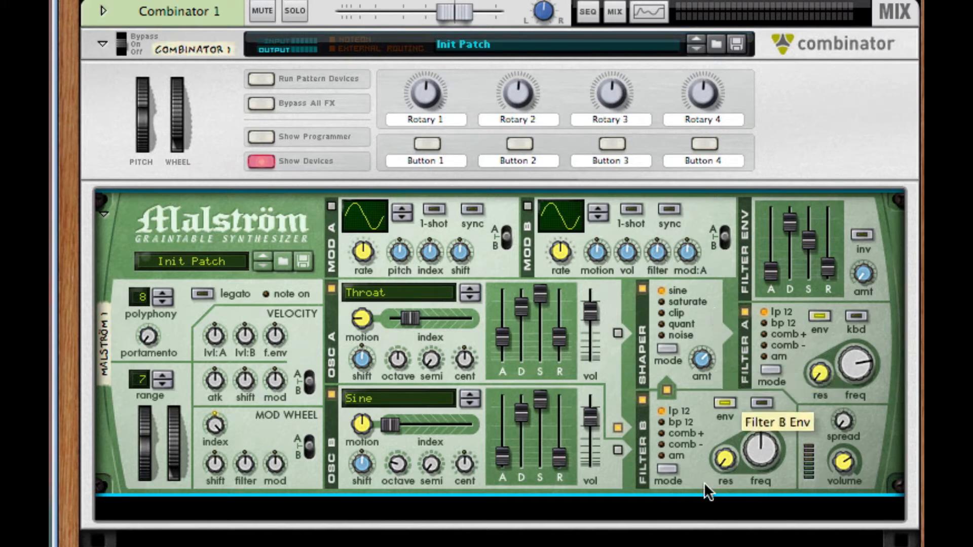
Set Filter B to AM mode with its frequency at 127 and enable its keyboard tracking.
left_click(680, 457)
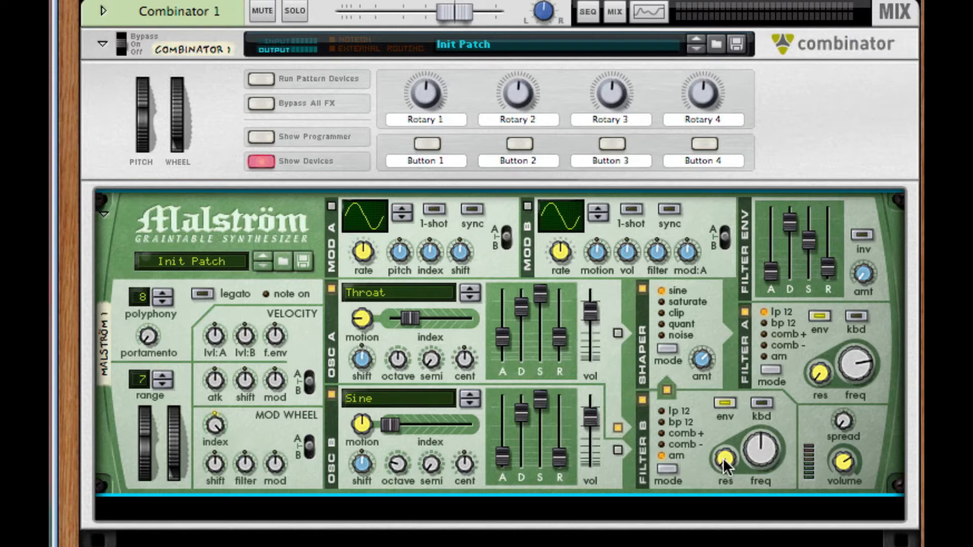
left_click_drag(752, 448, 788, 306)
left_click(762, 403)
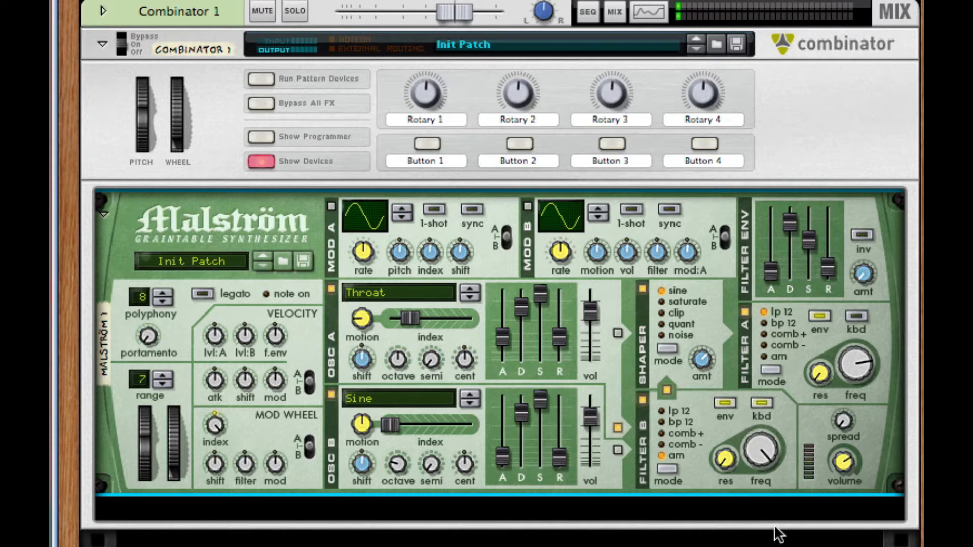
Sweep Filter B's frequency down to 0 and back up to maximum to audition the AM effect.
mouse_move(764, 448)
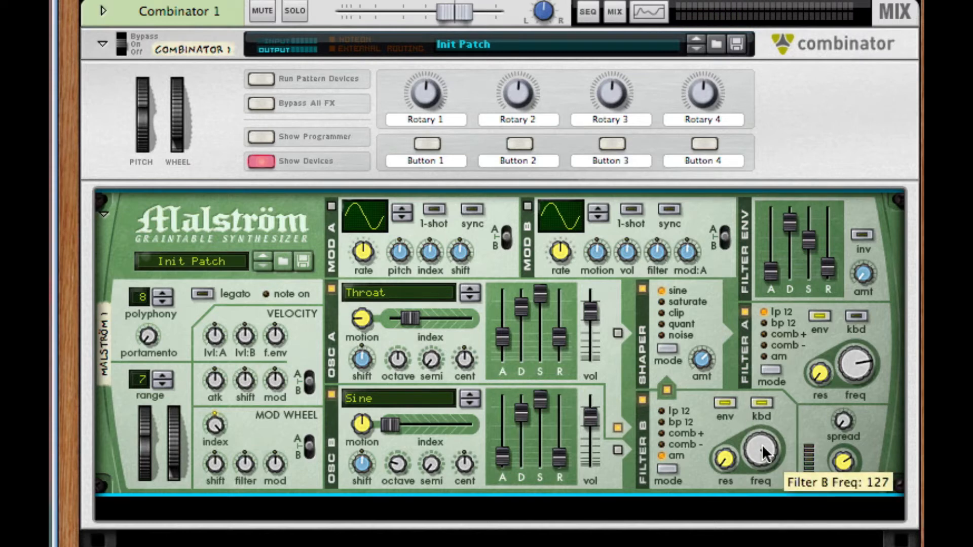
left_click_drag(762, 445, 762, 545)
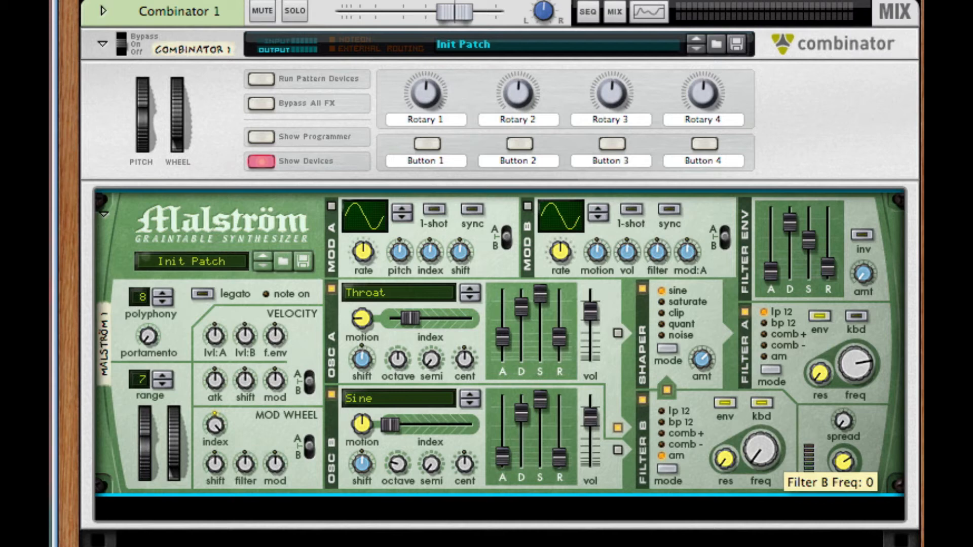
mouse_move(739, 546)
left_mouse_down()
mouse_move(739, 438)
mouse_move(739, 546)
left_mouse_up()
left_click_drag(739, 507, 713, 500)
left_click_drag(695, 546, 685, 437)
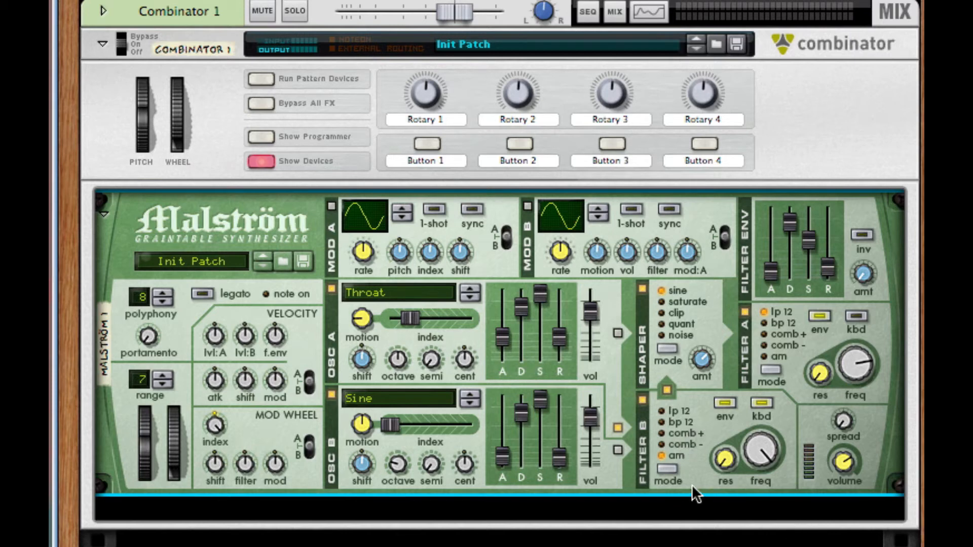
Collapse the Malström and add a Pulveriser after it inside the Combinator.
right_click(601, 467)
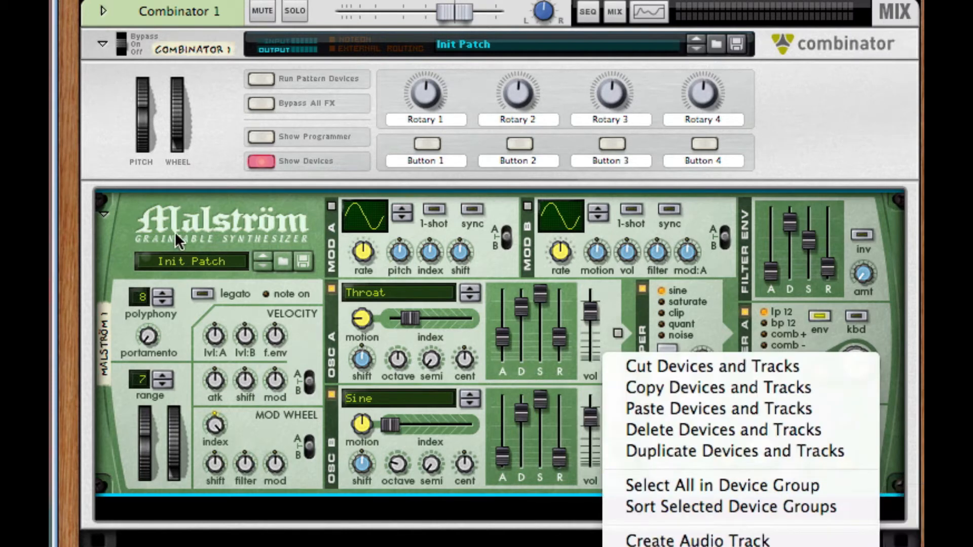
left_click(99, 213)
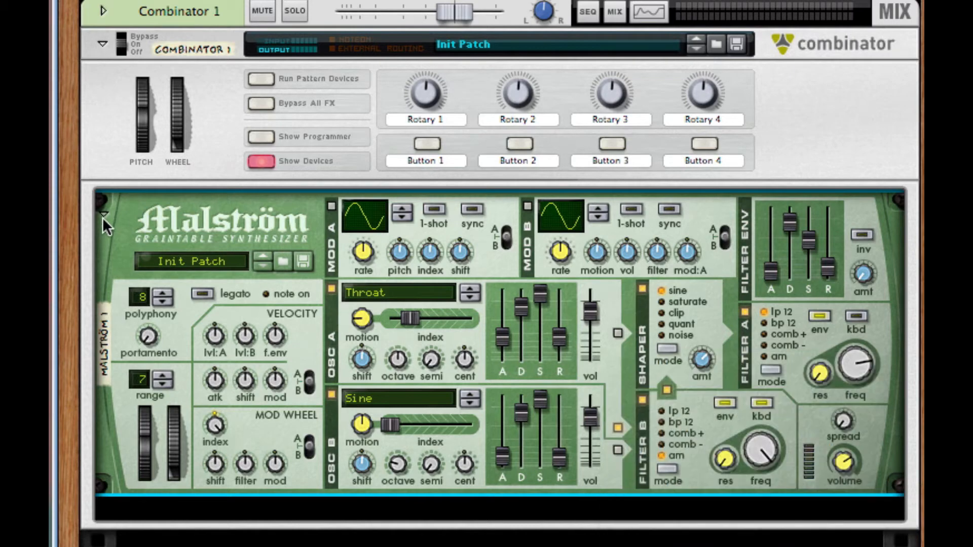
left_click(103, 216)
right_click(624, 201)
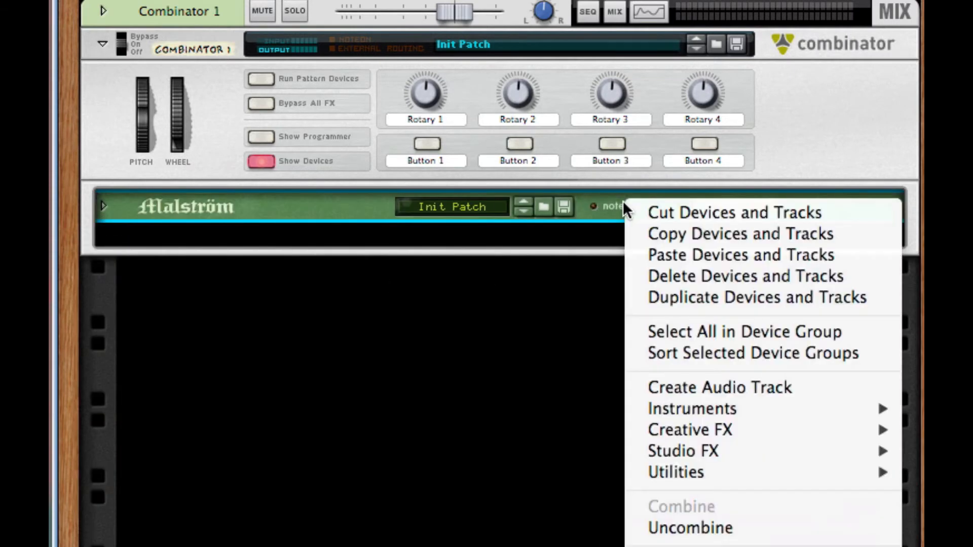
mouse_move(843, 447)
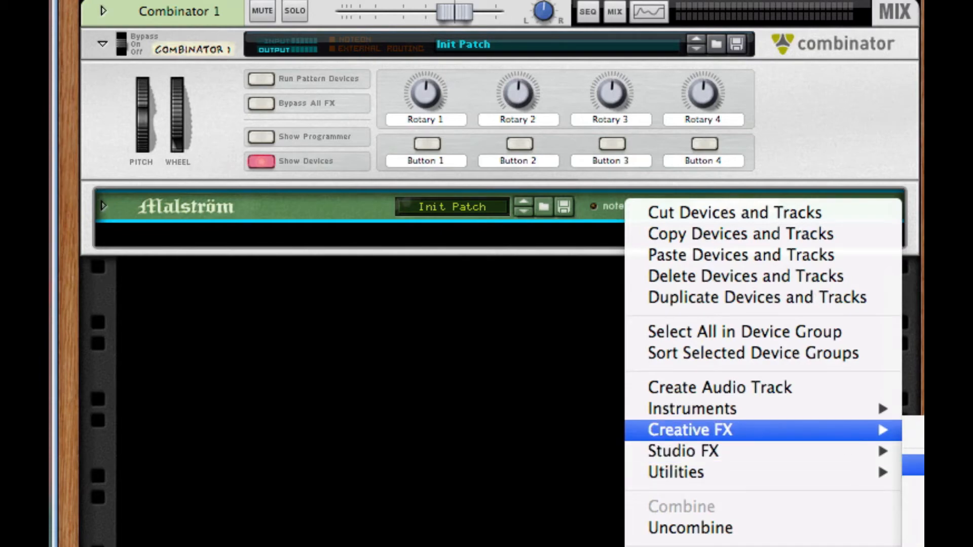
left_click(915, 465)
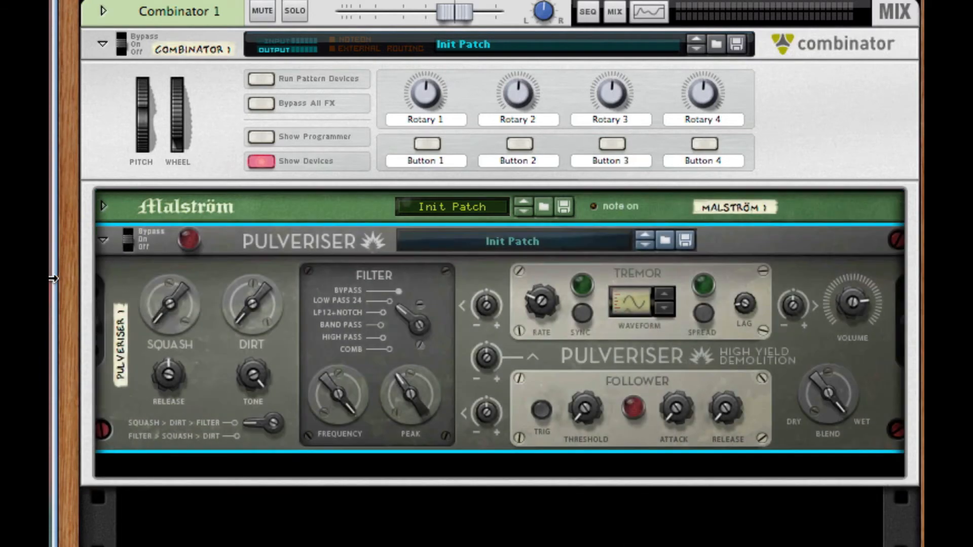
Raise the Pulveriser's Squash and Dirt amounts and trim its output volume slightly.
left_click_drag(209, 297, 157, 212)
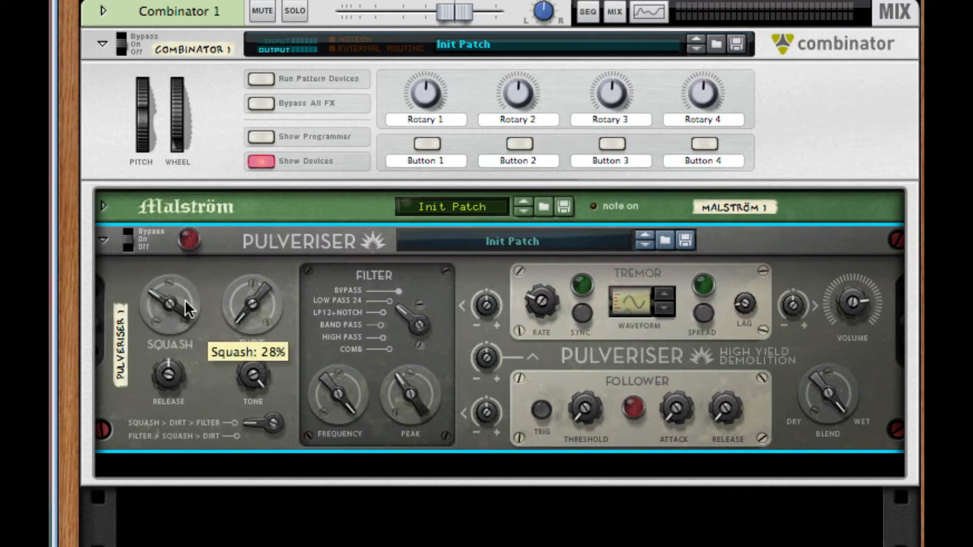
mouse_move(178, 307)
left_mouse_down()
mouse_move(178, 345)
mouse_move(179, 307)
left_mouse_up()
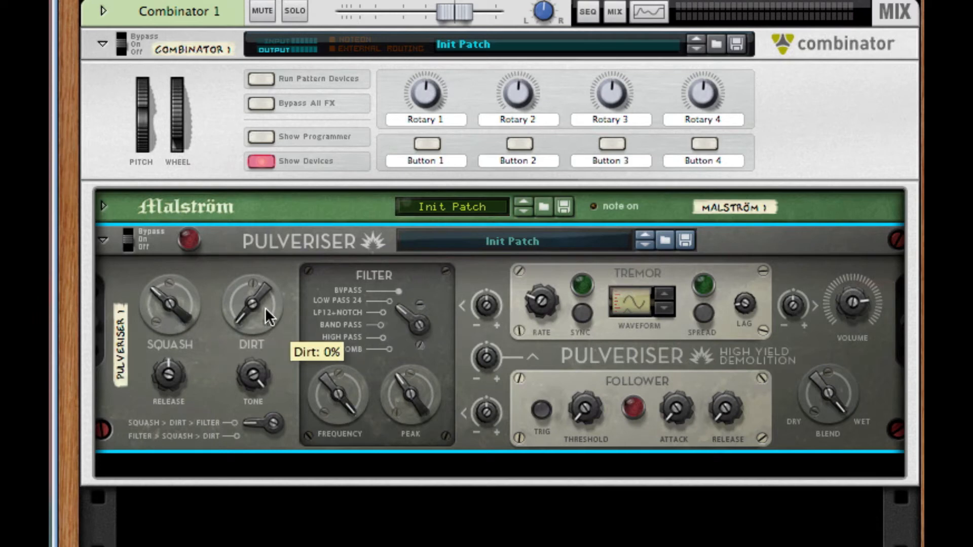
left_click_drag(266, 307, 266, 254)
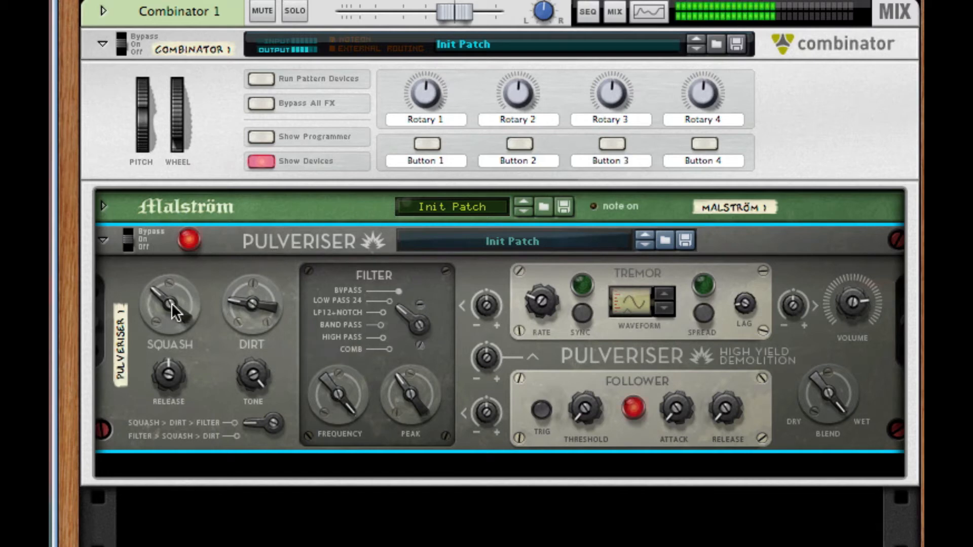
mouse_move(173, 308)
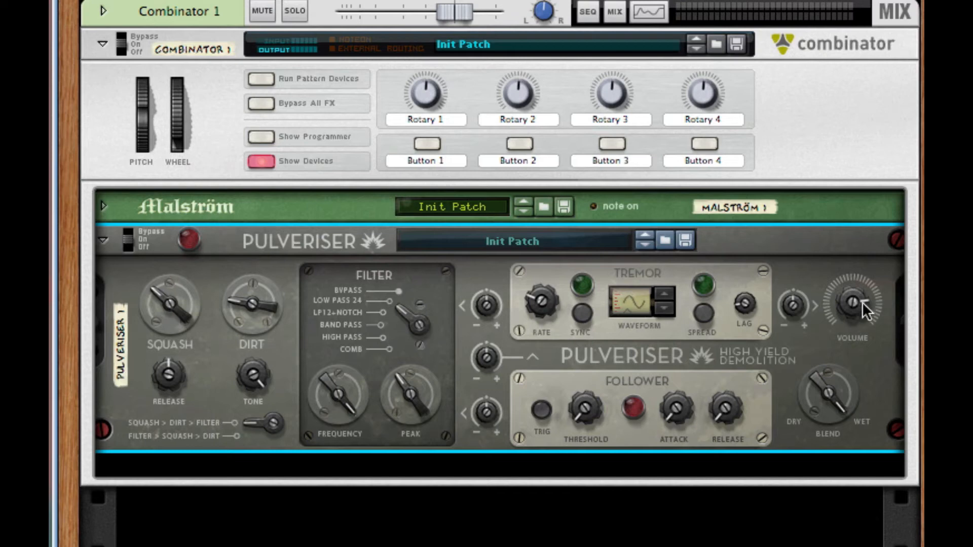
left_click_drag(853, 321, 855, 334)
Add three Audiomatic effects in series after the Pulveriser inside the Combinator.
right_click(677, 354)
left_click(750, 459)
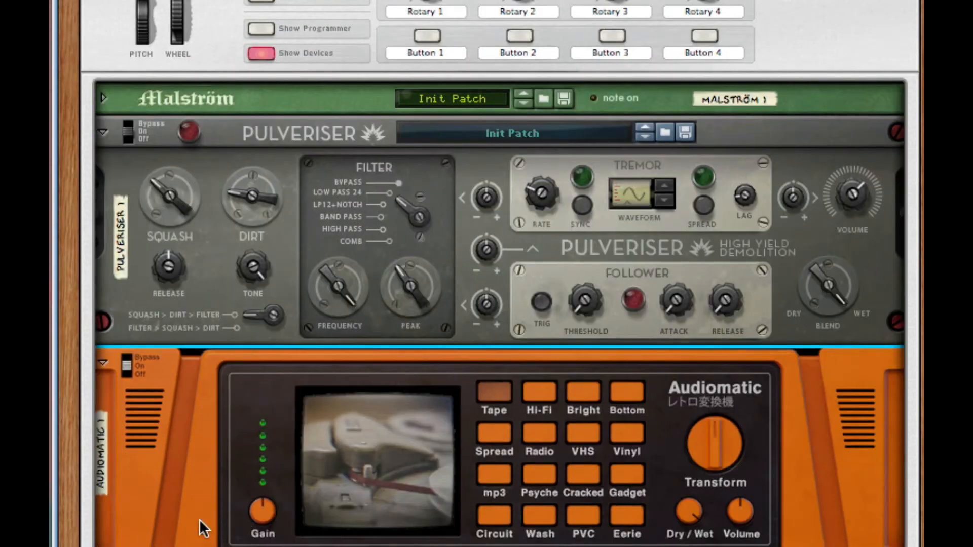
right_click(175, 519)
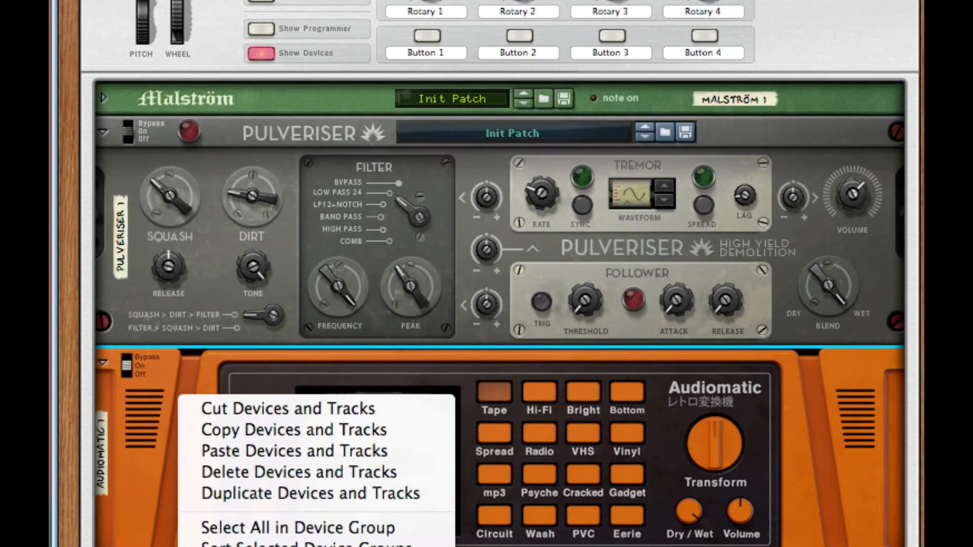
mouse_move(263, 546)
key("Escape")
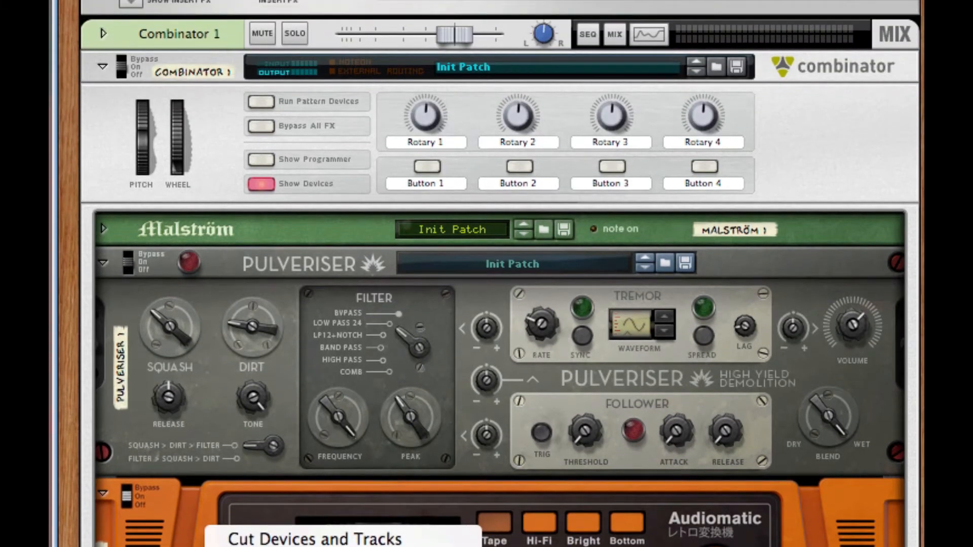
scroll(436, 509, "down", 10)
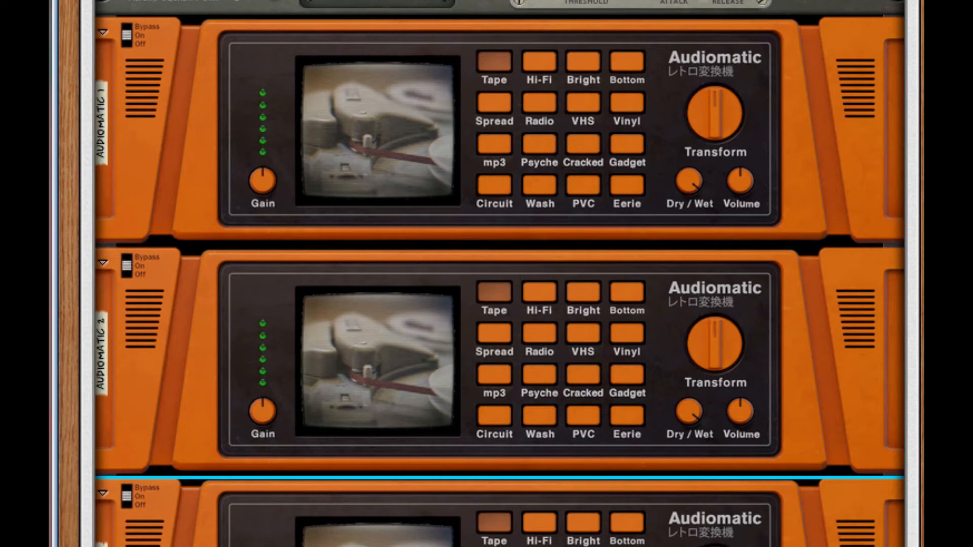
Set the first Audiomatic to the Hi-Fi preset with a higher Transform, and bypass the second and third Audiomatics.
left_click(532, 58)
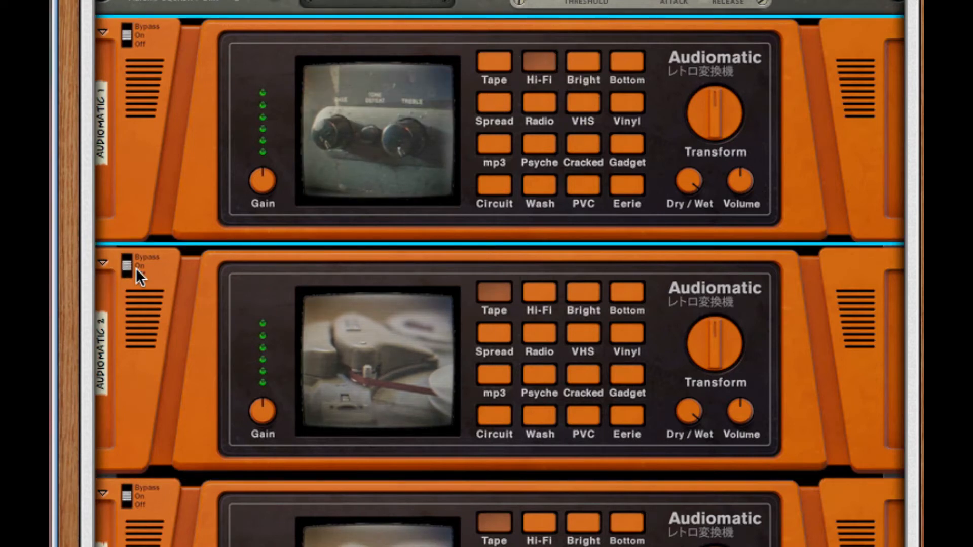
left_click_drag(136, 268, 124, 246)
left_click_drag(120, 497, 123, 484)
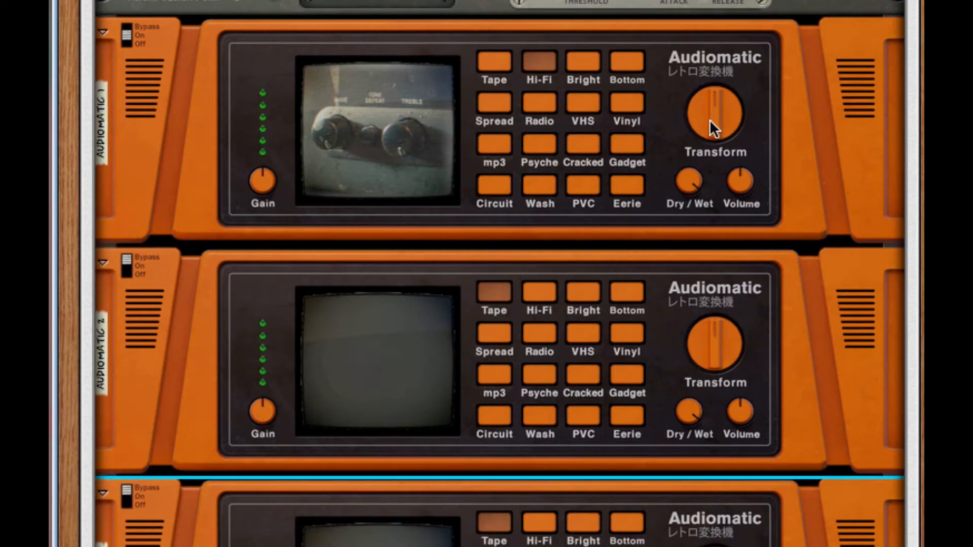
left_click_drag(710, 120, 713, 63)
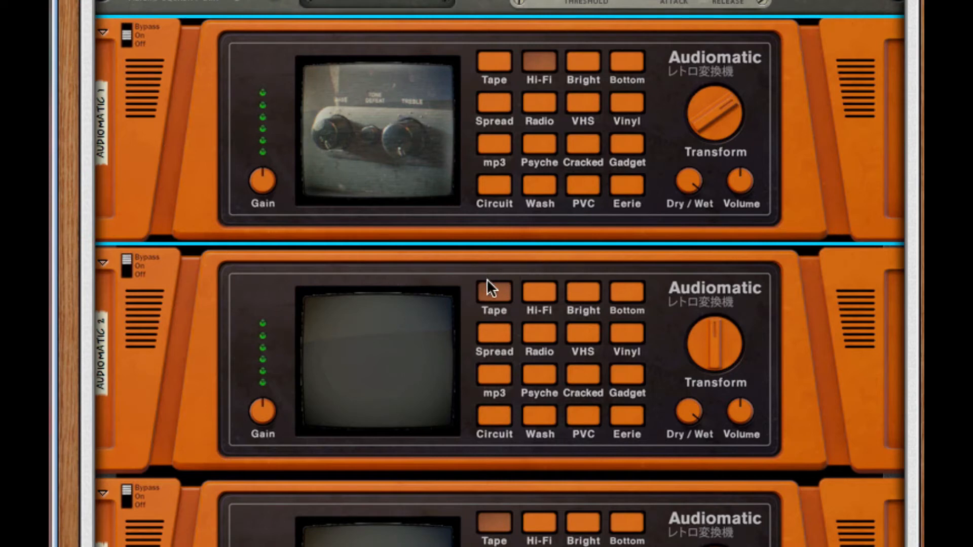
Switch the second Audiomatic on with its Tape preset, raise its Transform and reduce its Dry/Wet below 100%.
left_click(124, 261)
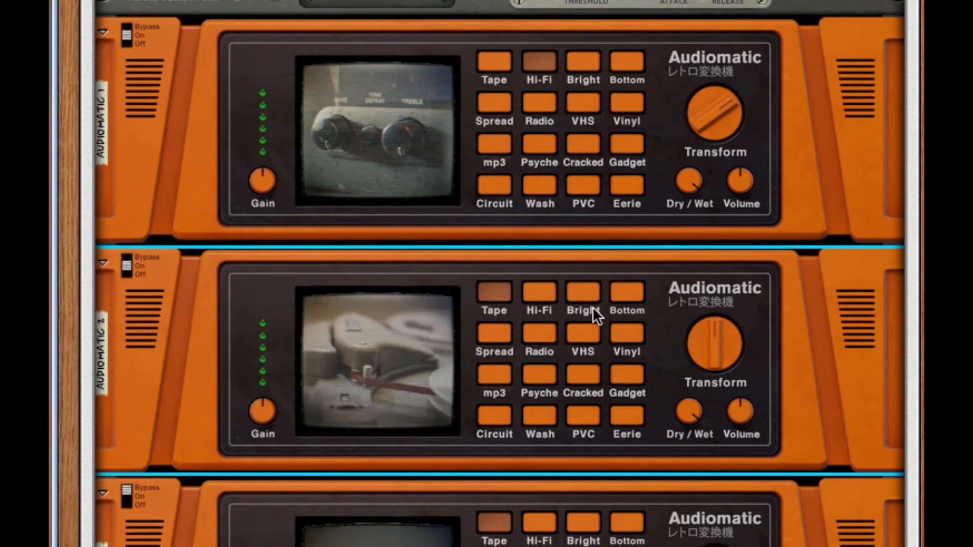
left_click_drag(693, 342, 680, 251)
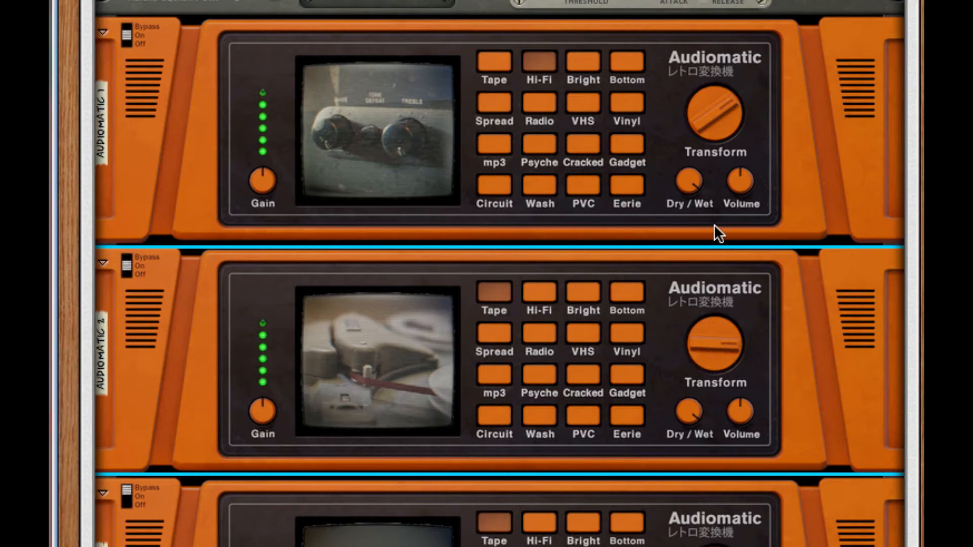
scroll(710, 386, "down", 5)
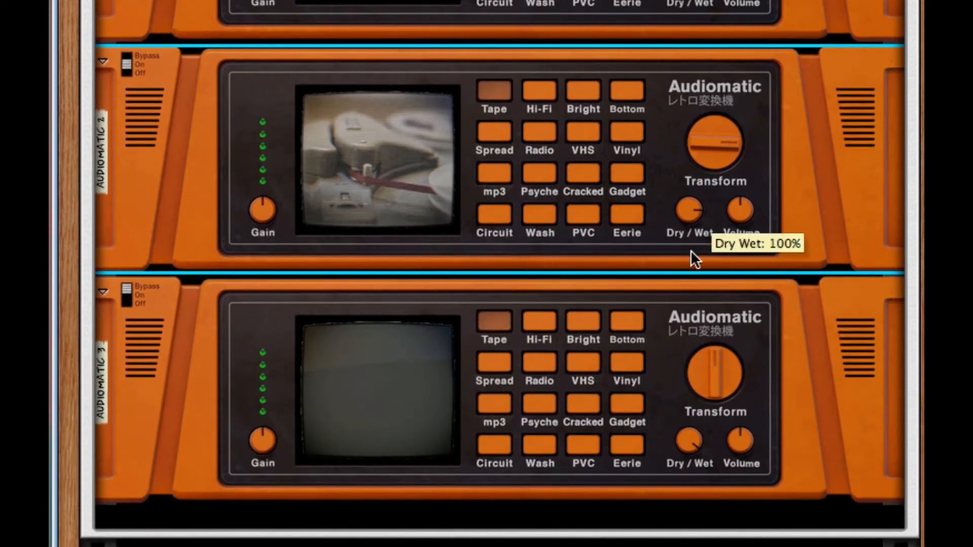
left_click_drag(692, 251, 687, 289)
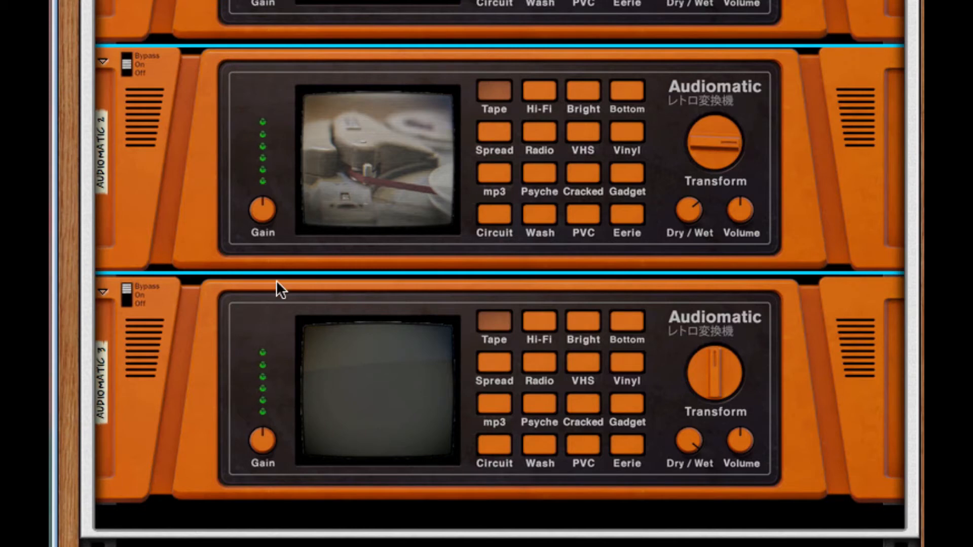
Switch the third Audiomatic on, choose the Bottom preset and lower its Transform to 18%.
left_click(126, 293)
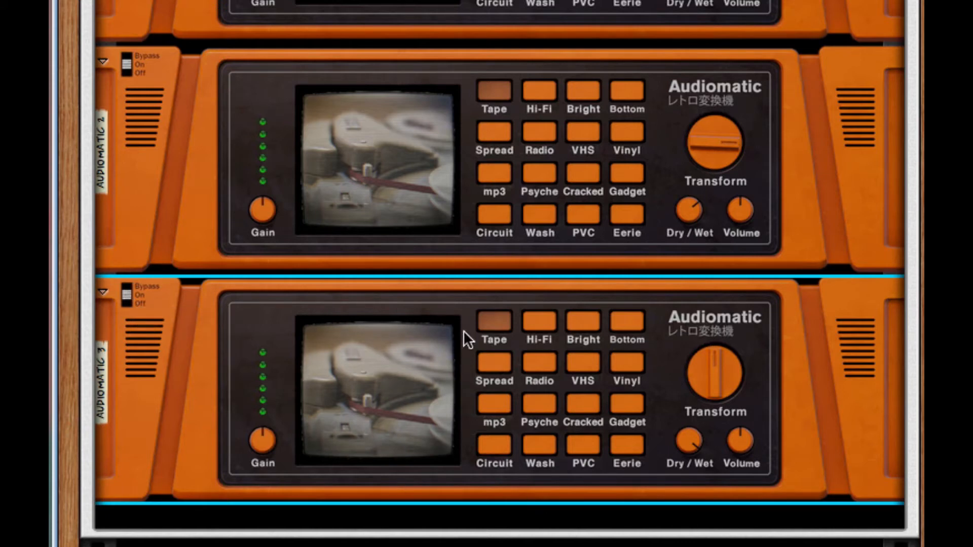
left_click(629, 320)
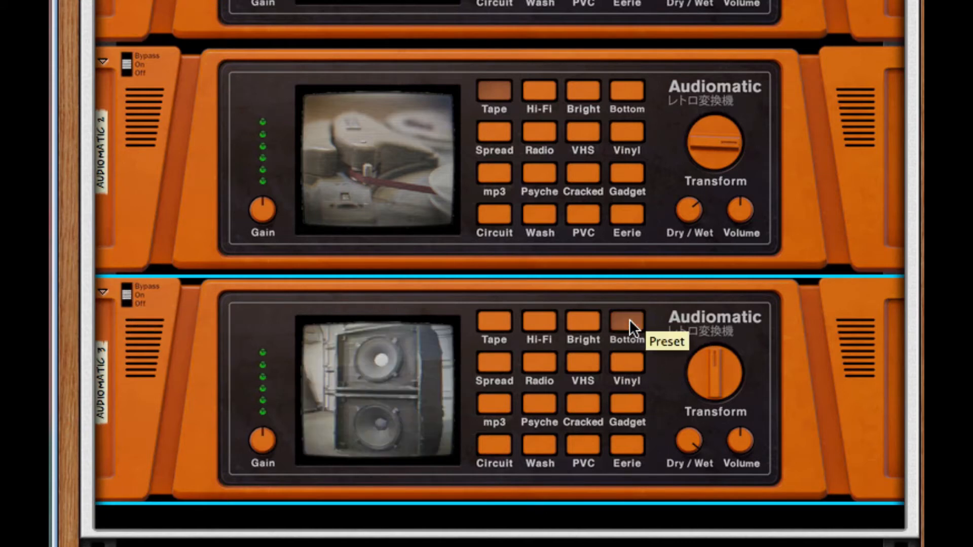
left_click_drag(734, 366, 707, 452)
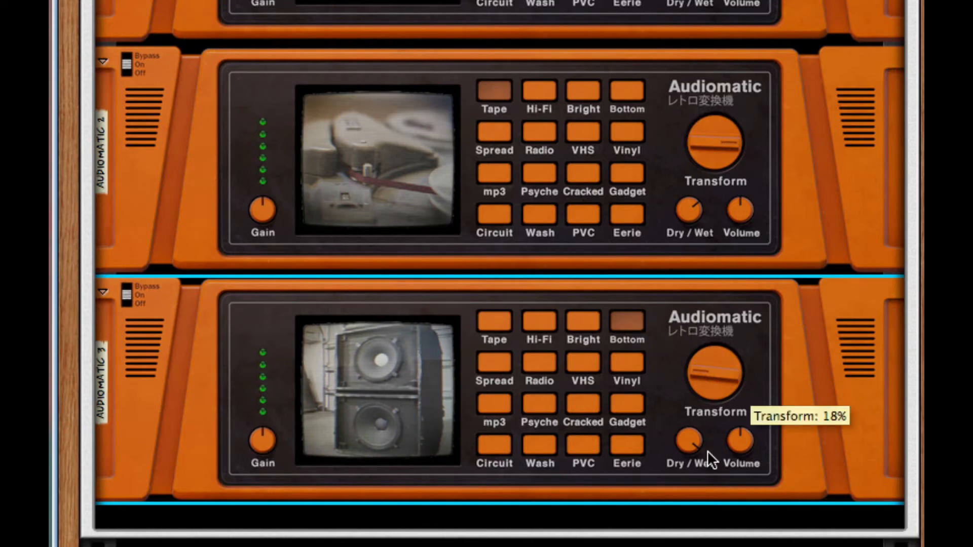
mouse_move(684, 439)
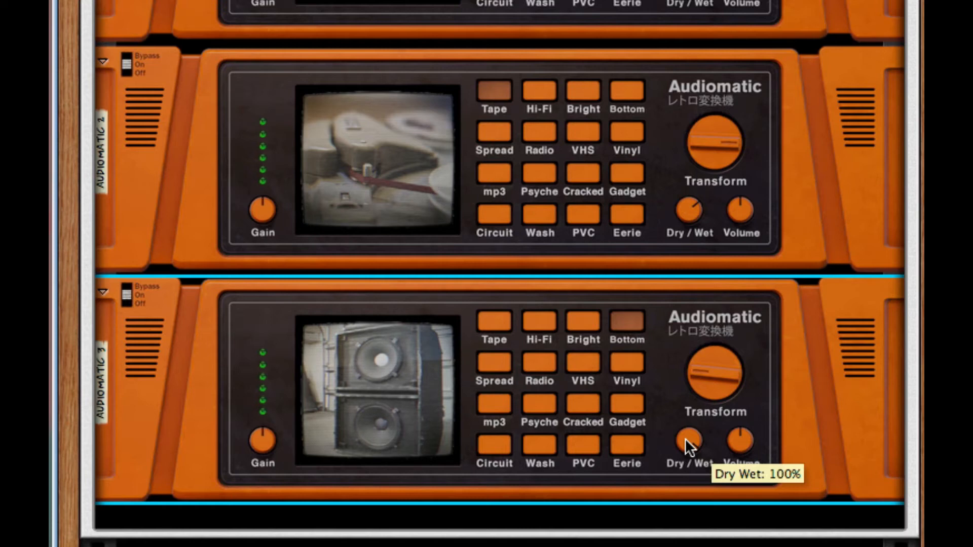
Add a Synchronous effect modulator after the third Audiomatic and load the BPF Mod Build-up patch from the Rack Extensions.
right_click(830, 421)
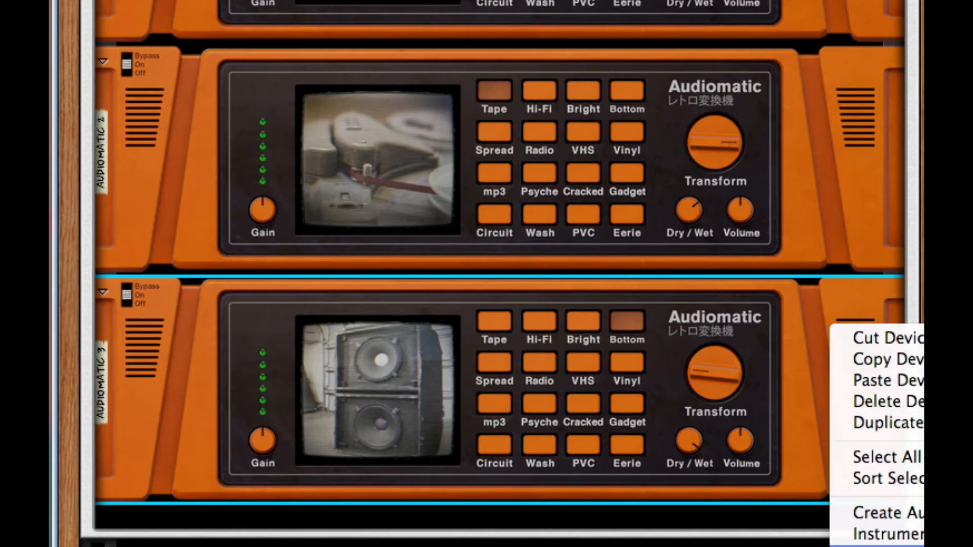
left_click(882, 546)
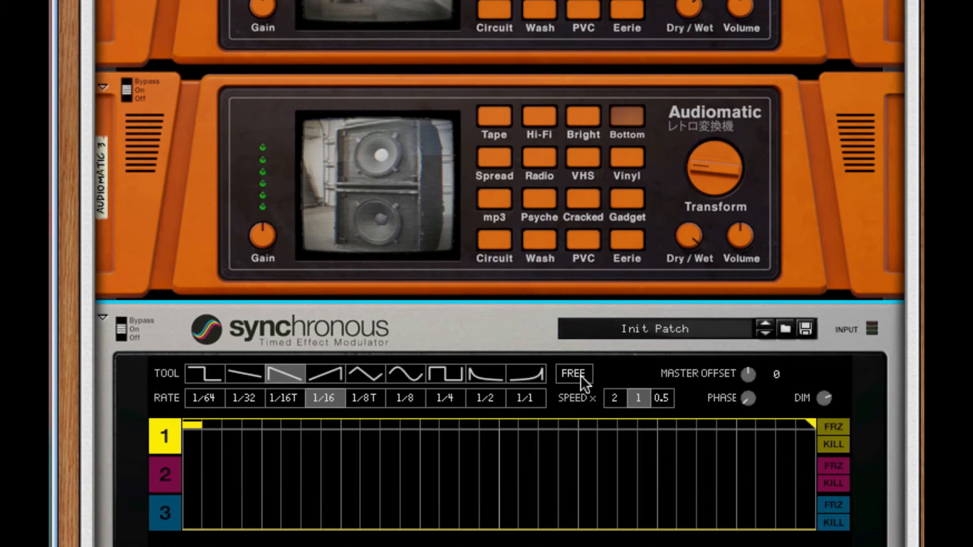
left_click(666, 334)
left_click(703, 345)
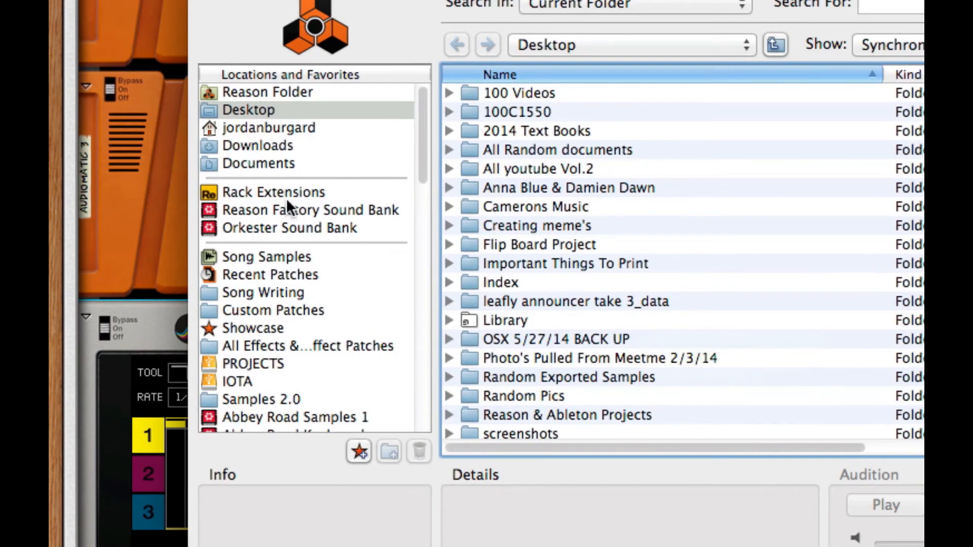
left_click(292, 193)
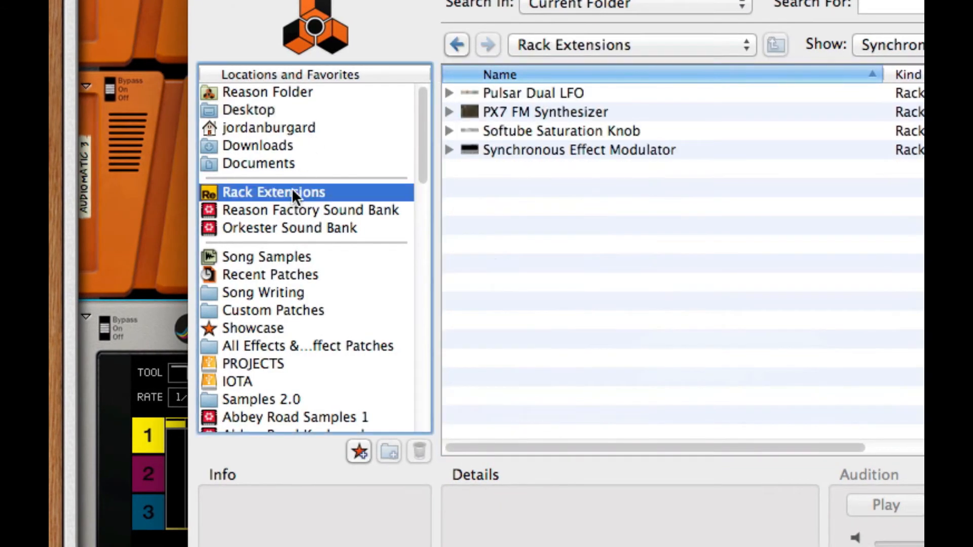
left_click(449, 150)
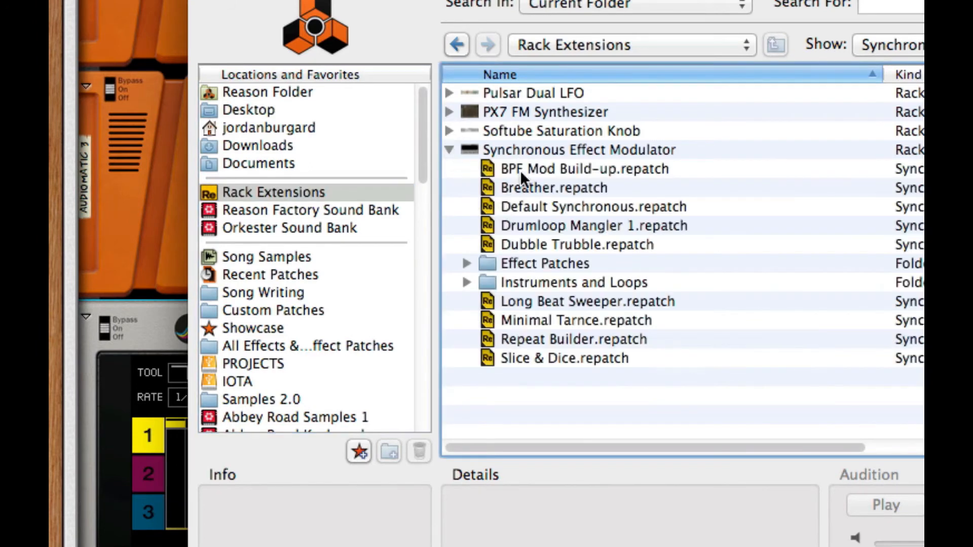
left_click(520, 169)
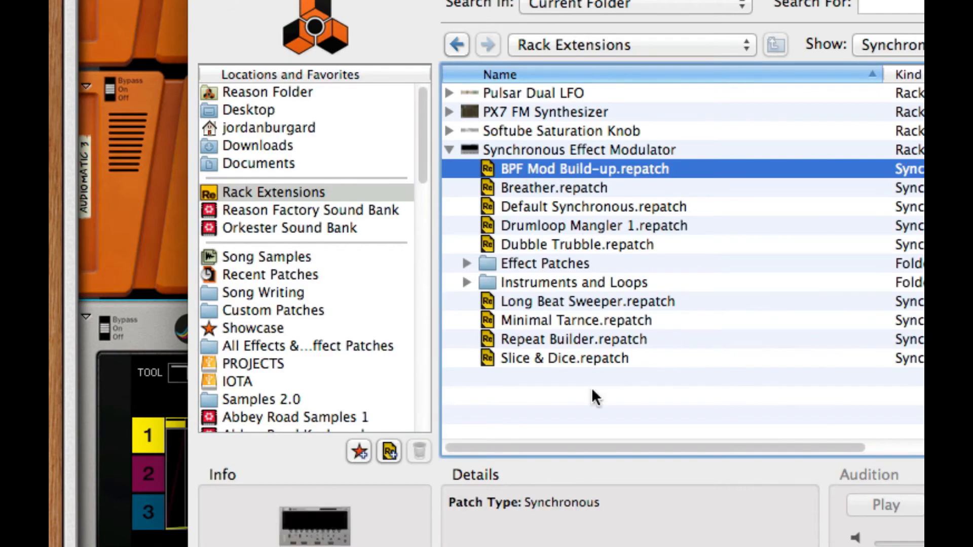
key("Return")
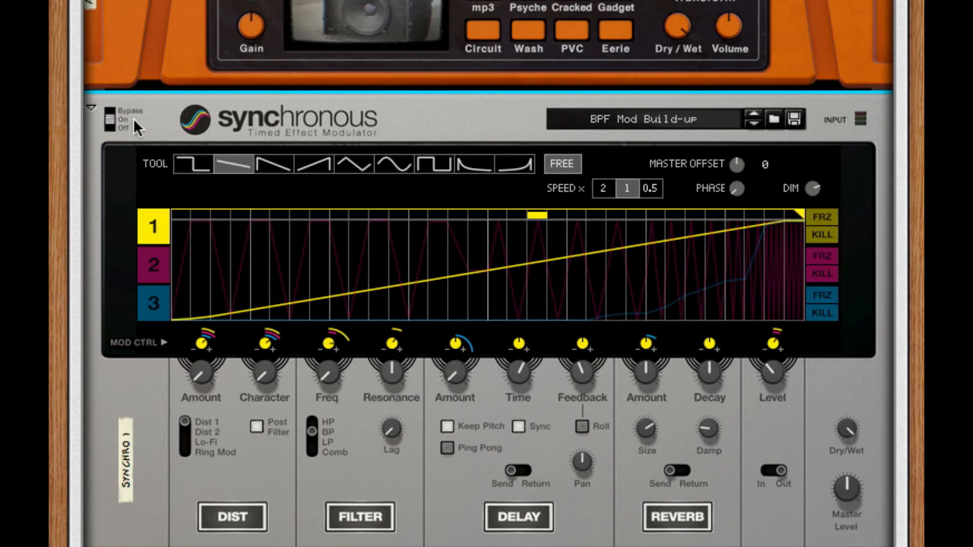
Bypass the Synchronous and create an automation lane for its Enabled switch in the sequencer.
left_click(111, 119)
right_click(106, 117)
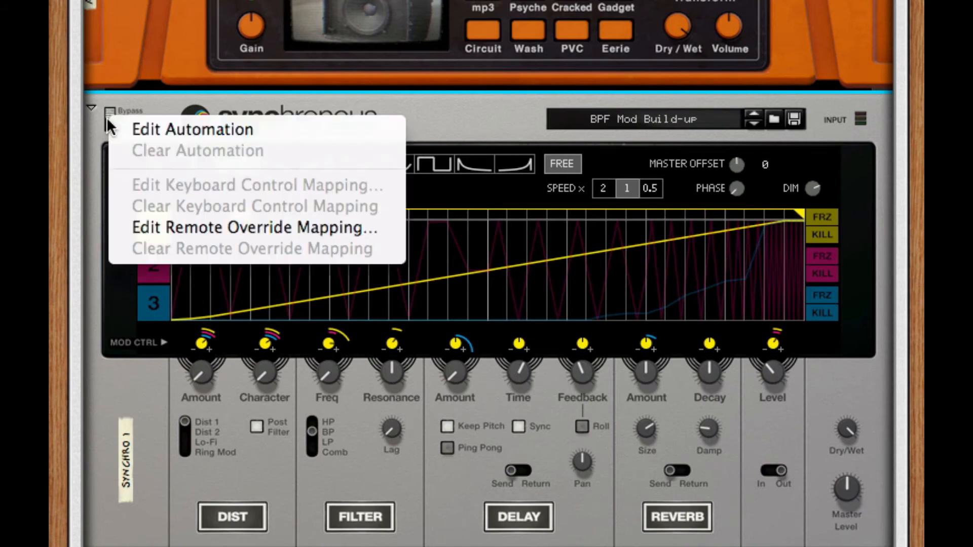
left_click(169, 136)
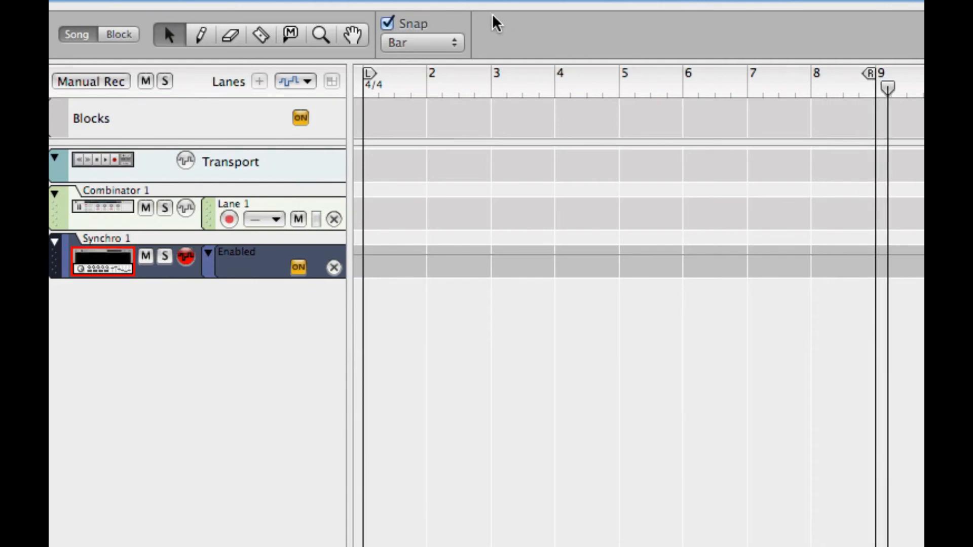
left_click_drag(488, 5, 477, 544)
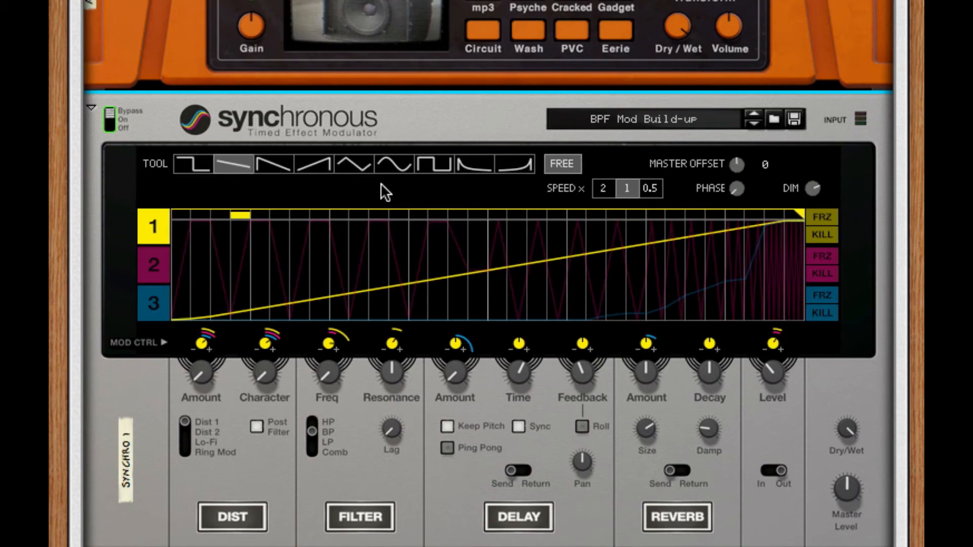
On the Synchronous's modulation curve 2, replace the fast zigzag at the end with a flatter line and reshape the flat mid-curve segment into a deeper dip.
scroll(325, 164, "down", 2)
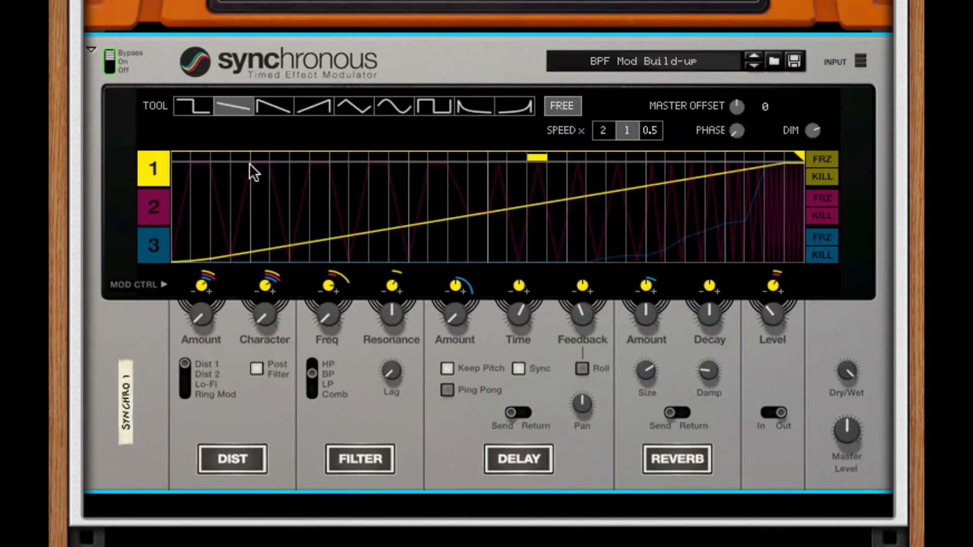
left_click(159, 206)
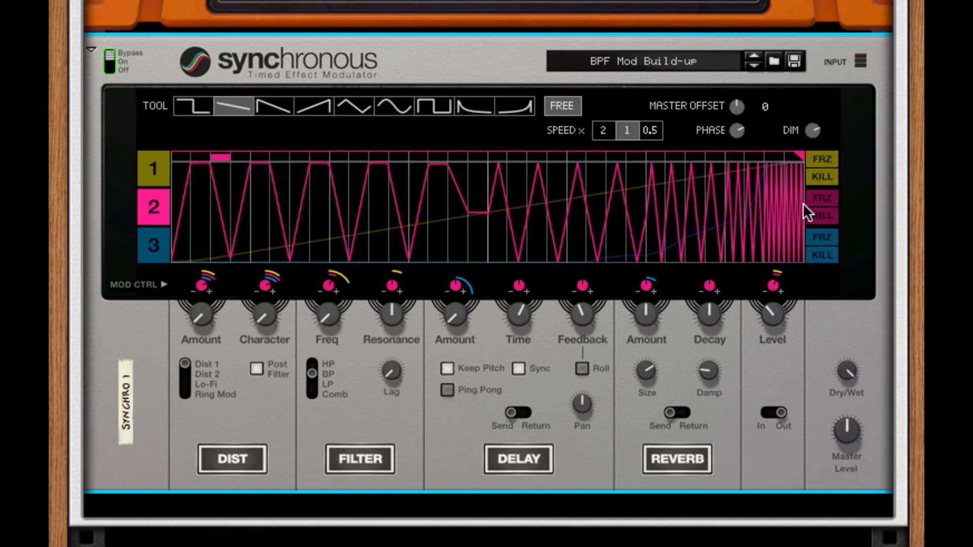
left_click(794, 213)
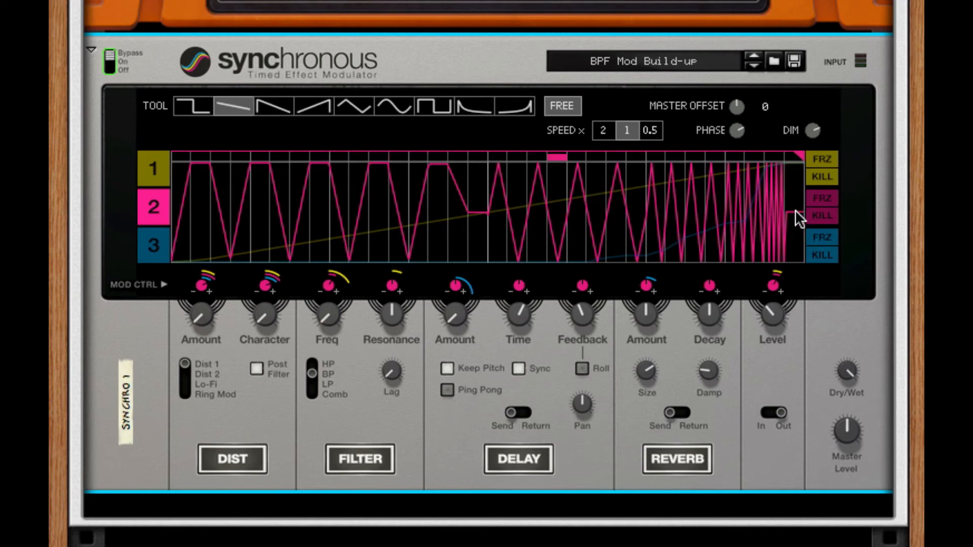
left_click(792, 223)
left_click(778, 226)
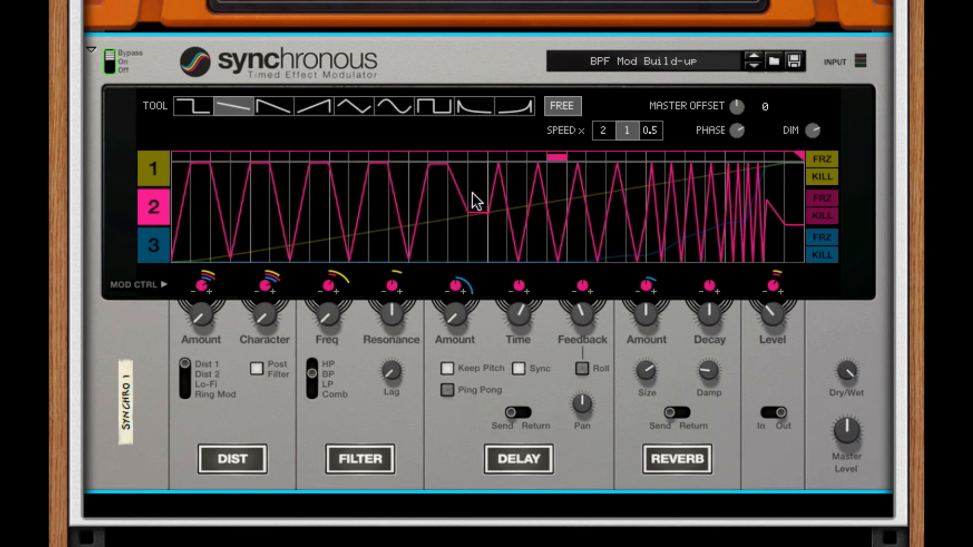
mouse_move(468, 189)
left_mouse_down()
mouse_move(487, 164)
mouse_move(471, 212)
mouse_move(477, 244)
left_mouse_up()
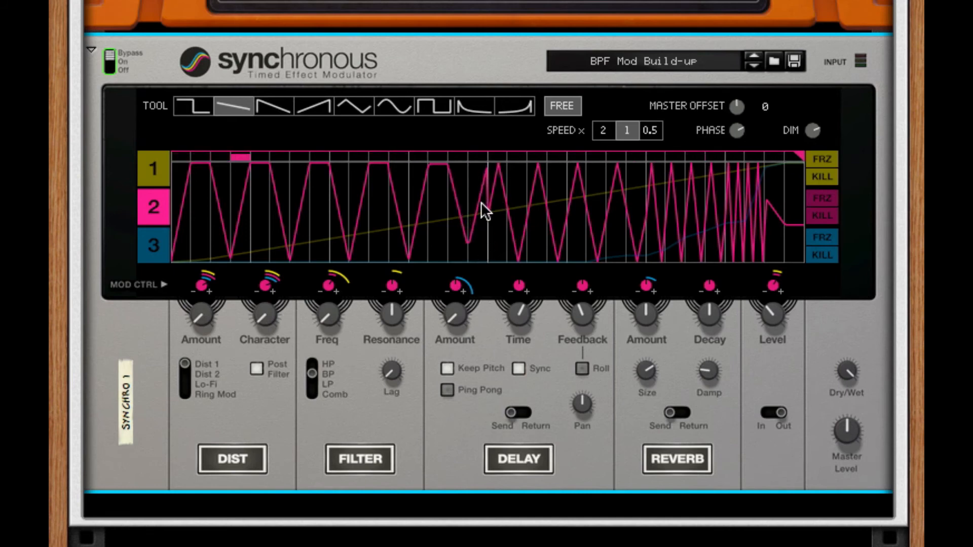
left_click_drag(481, 201, 473, 263)
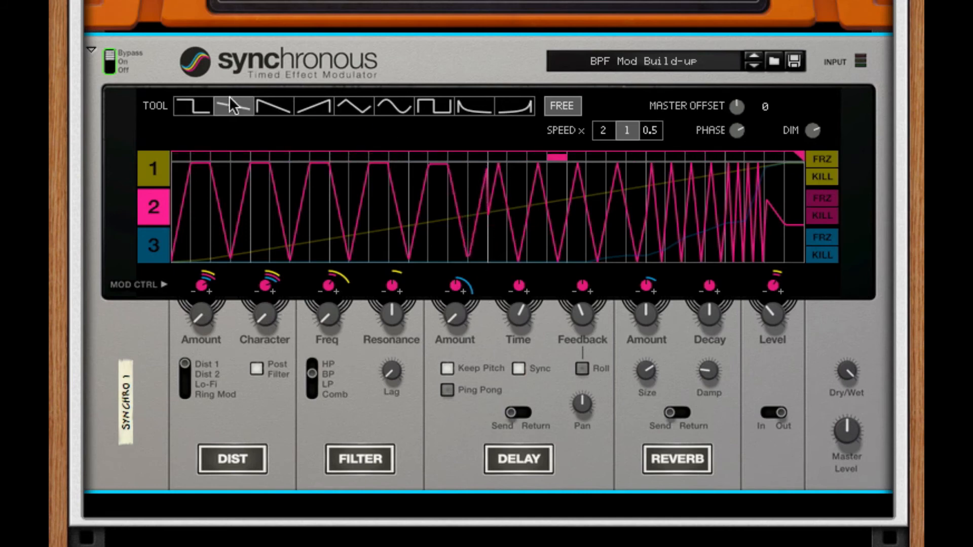
On curve 2, flatten the dip just before the midpoint into a low step, and undo a trial step near the end.
left_click(192, 106)
left_click(481, 233)
mouse_move(481, 232)
left_mouse_down()
mouse_move(482, 220)
mouse_move(482, 243)
left_mouse_up()
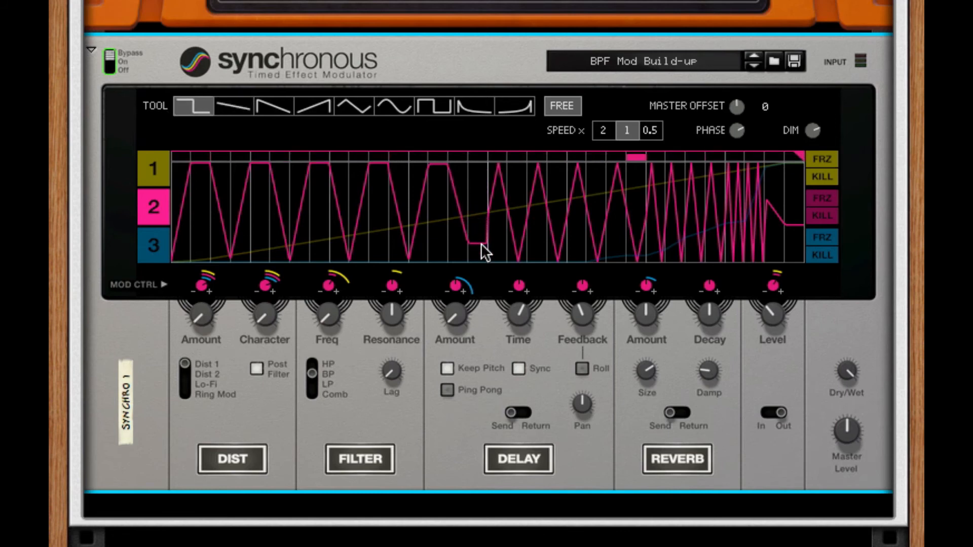
left_click(740, 191)
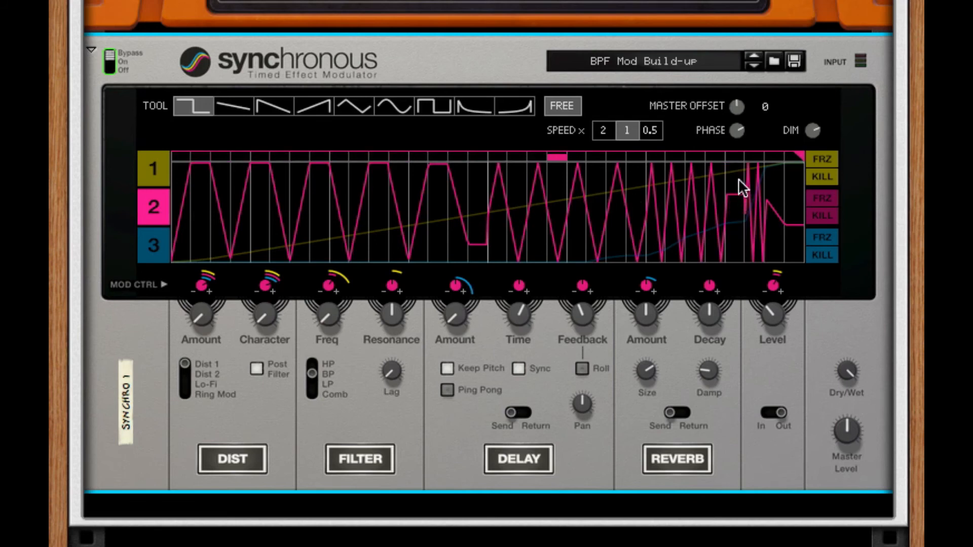
key("ctrl+z")
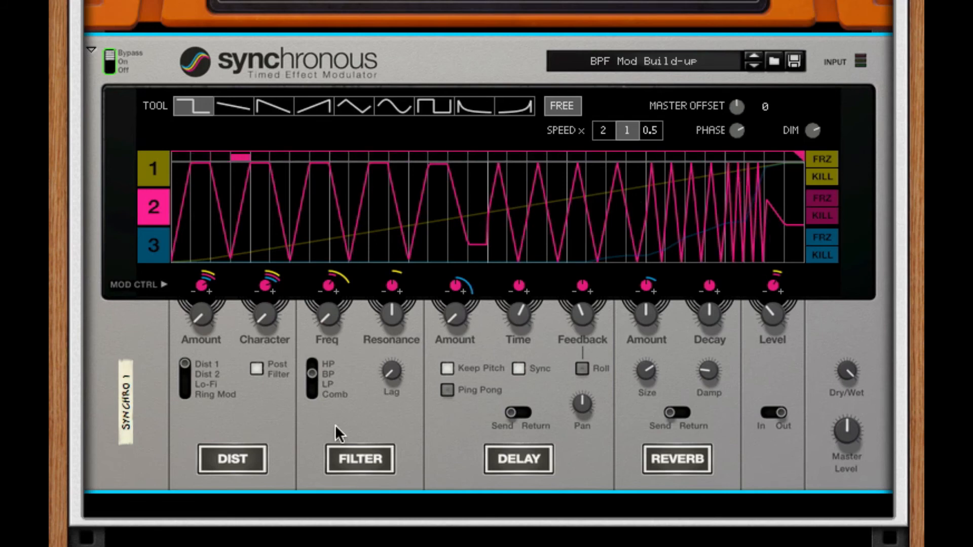
Lower the Synchronous's Level, give curve 2 negative modulation of Level, and display modulation curve 3.
left_click_drag(769, 312, 768, 333)
mouse_move(773, 284)
left_mouse_down()
mouse_move(768, 364)
mouse_move(768, 348)
left_mouse_up()
left_click(153, 247)
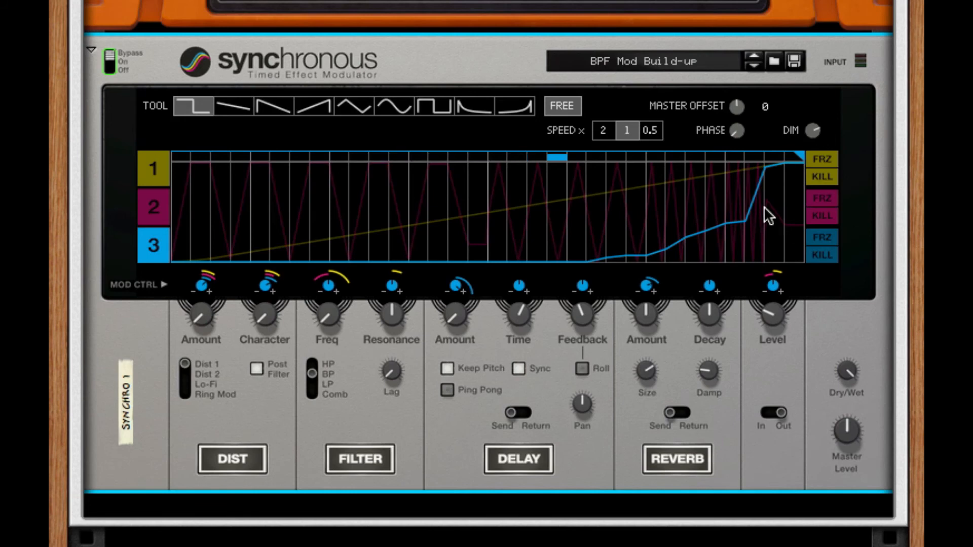
Switch the Synchronous On and back to Bypass, and arm the Combinator 1 track in the sequencer for playing the patch.
left_click(107, 56)
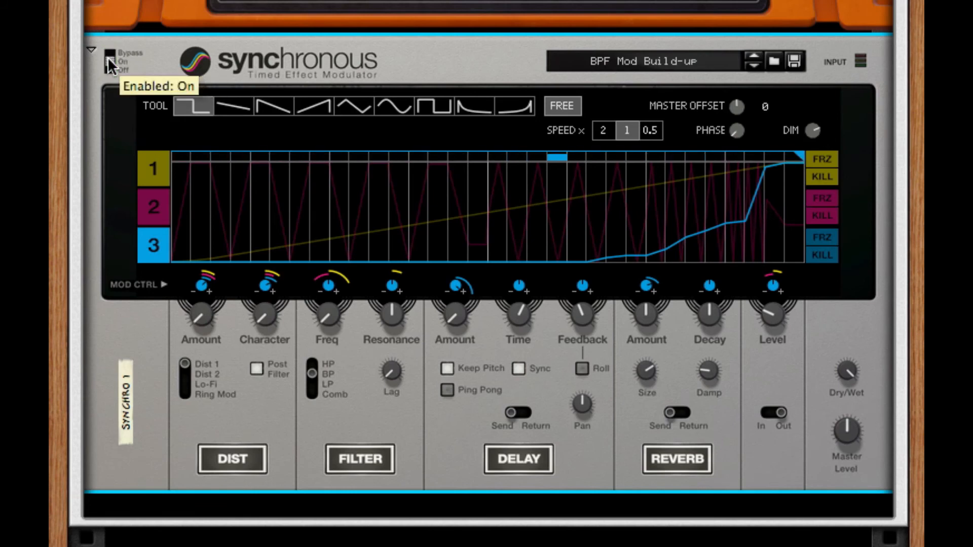
left_click(108, 57)
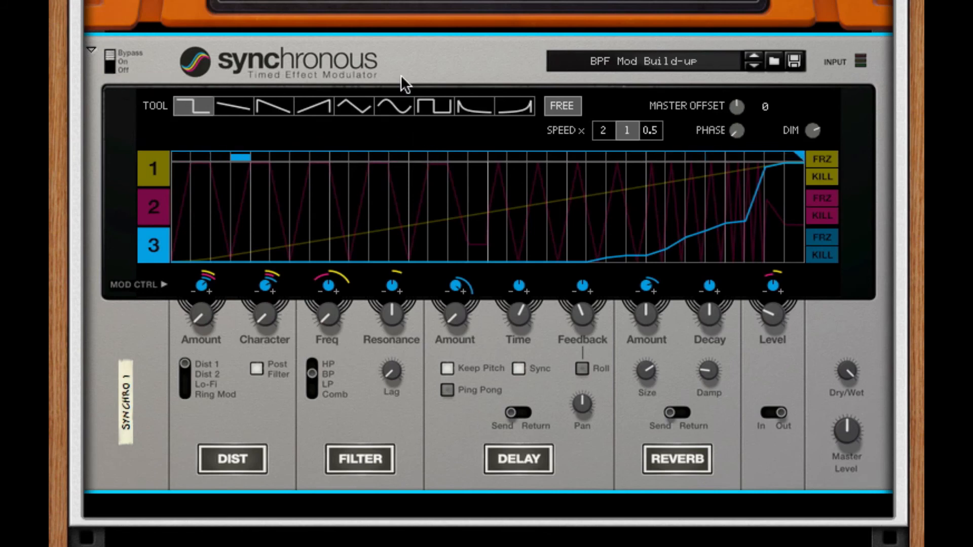
left_click_drag(475, 539, 503, 289)
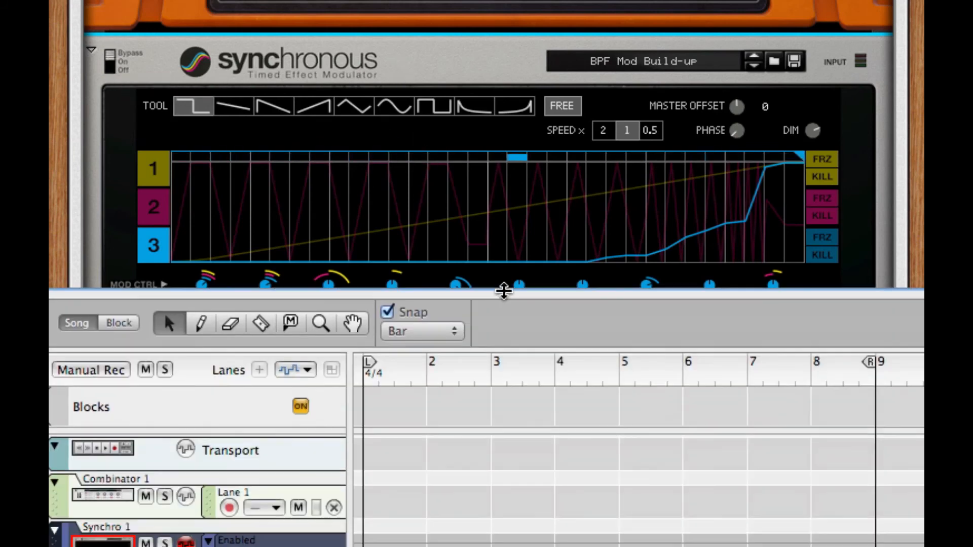
left_click(228, 510)
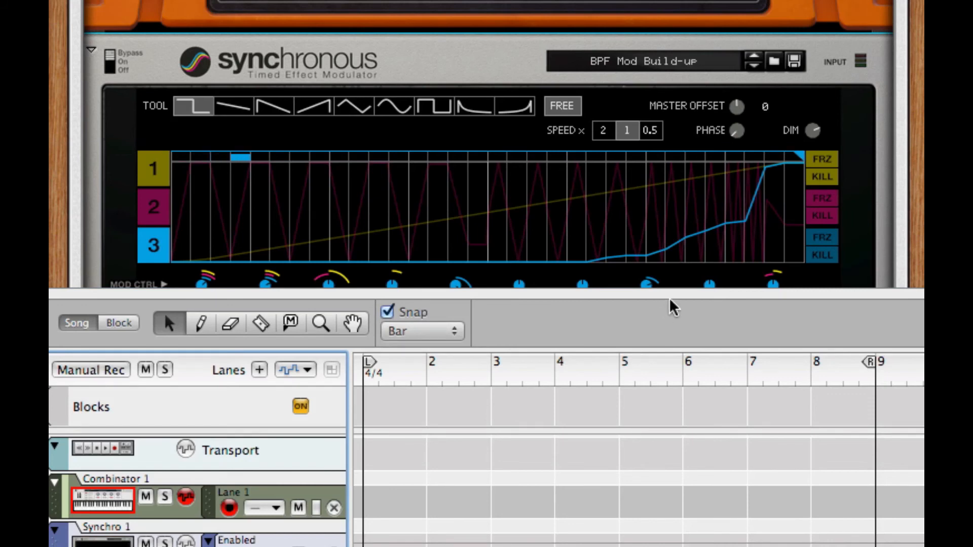
left_click_drag(674, 326, 675, 545)
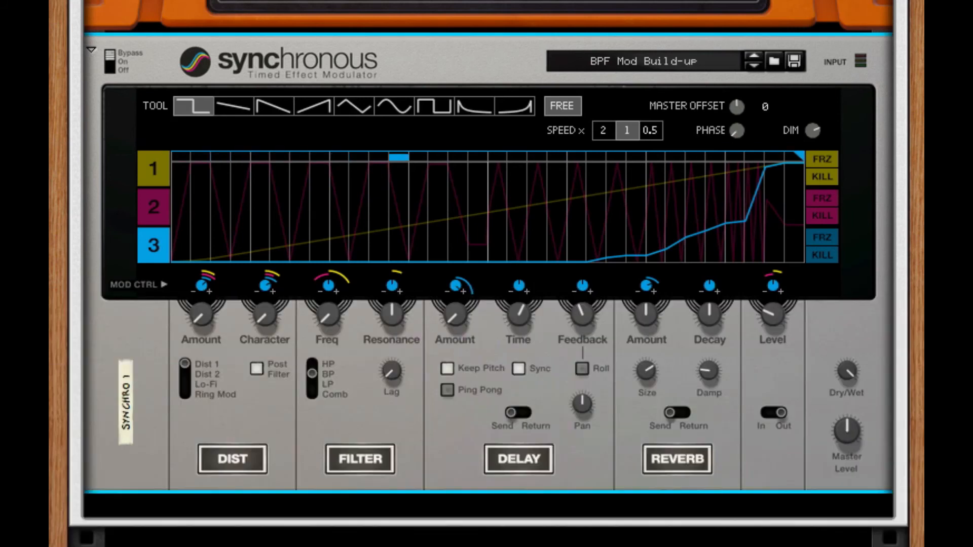
left_click(111, 52)
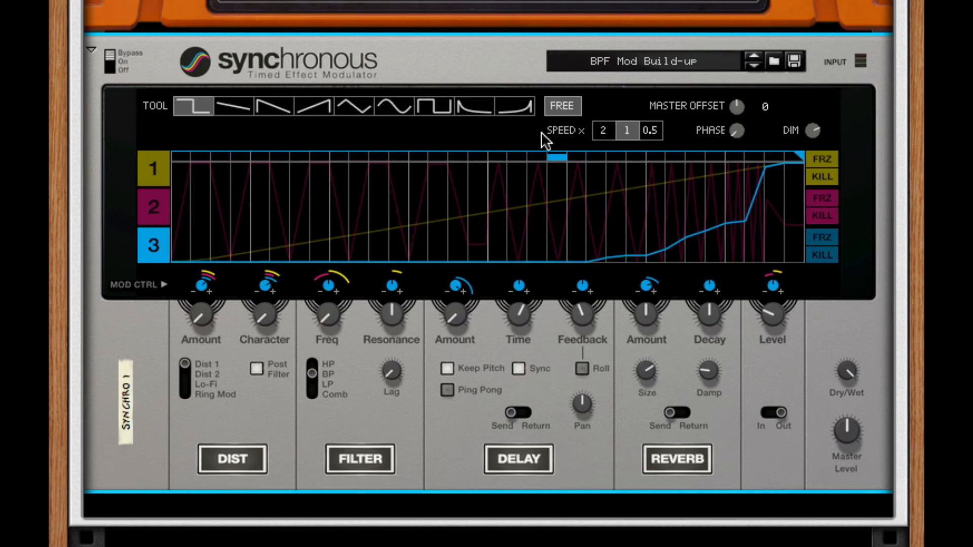
Add The Echo after the Synchronous, turn off its delay Sync and lower the delay Time.
scroll(529, 120, "down", 5)
right_click(759, 176)
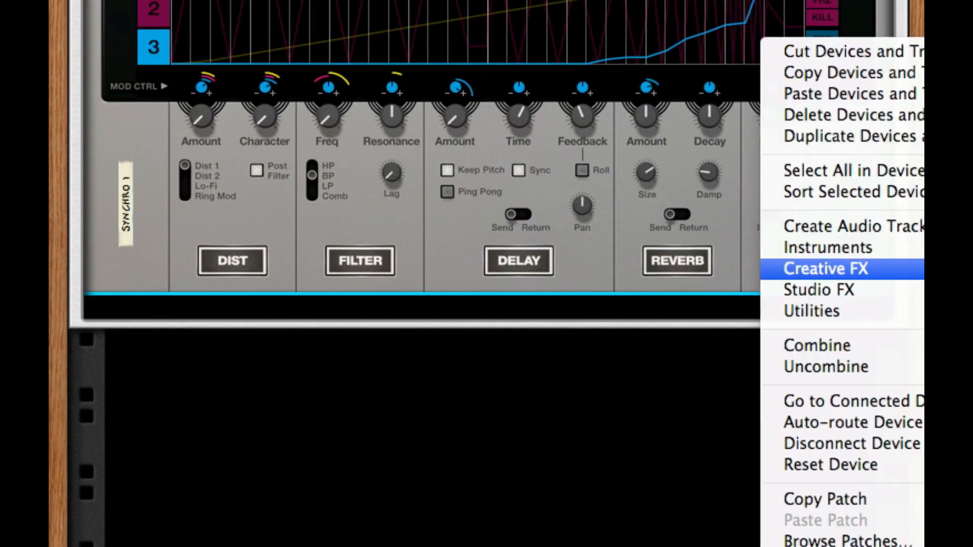
left_click(924, 305)
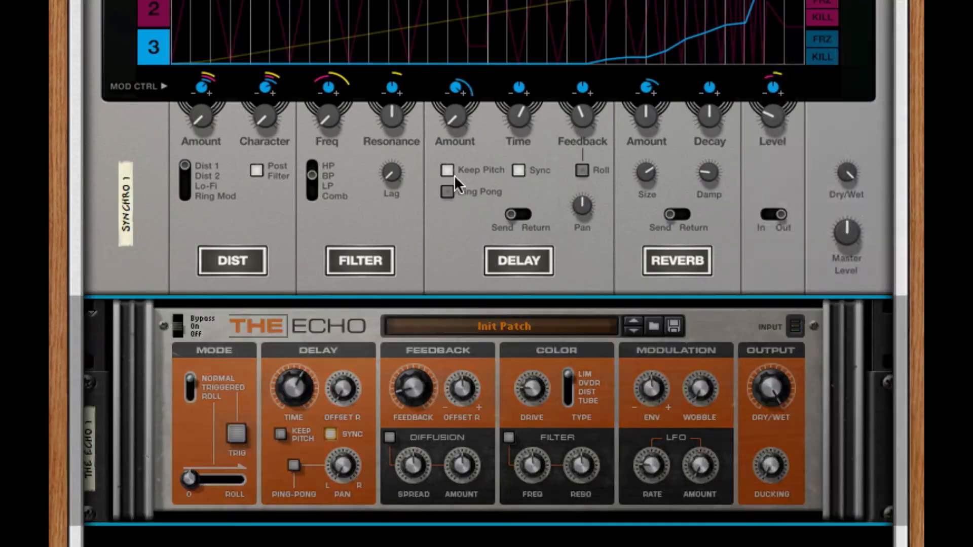
scroll(342, 264, "down", 5)
left_click_drag(306, 155, 341, 412)
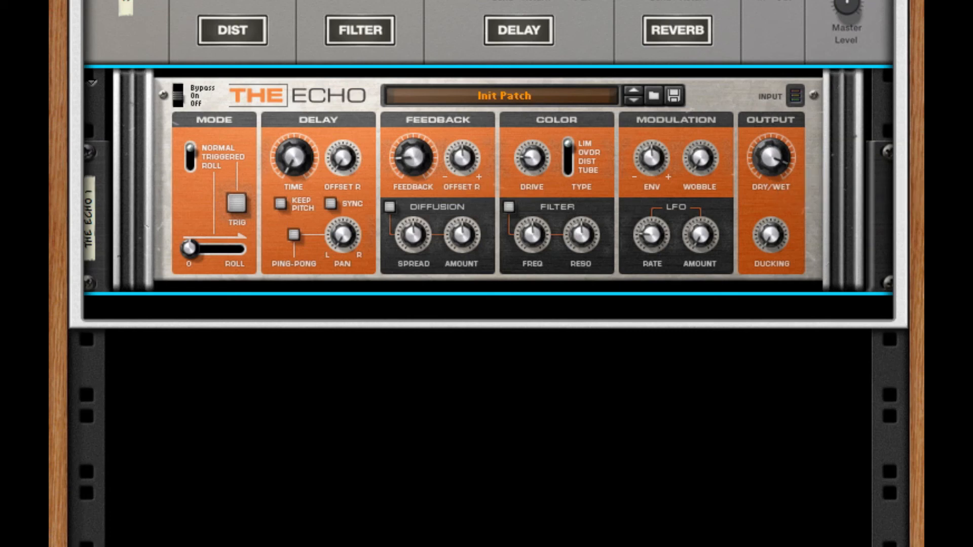
Add an MClass Maximizer after The Echo with Limiter off, Soft Clip on, release Auto and the Soft Clip Amount at maximum.
right_click(801, 234)
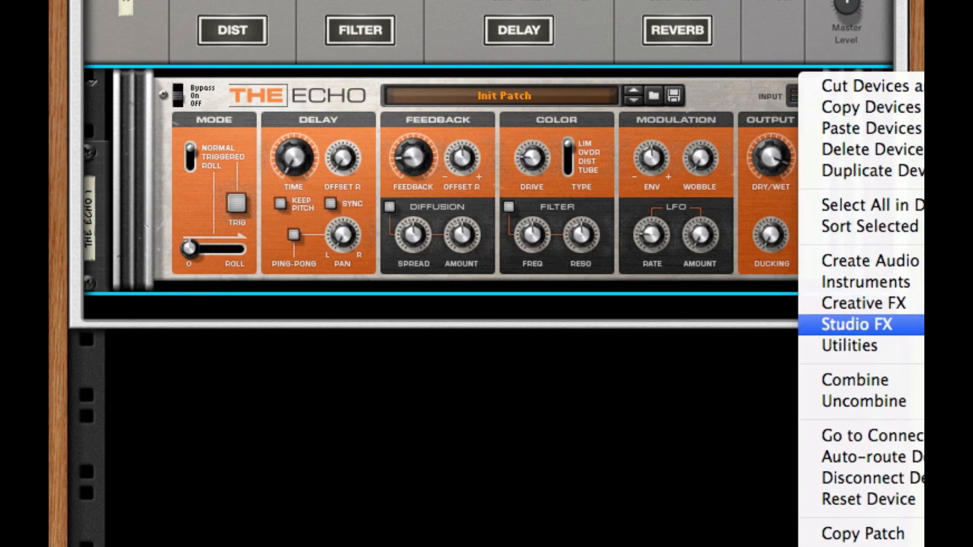
left_click(923, 324)
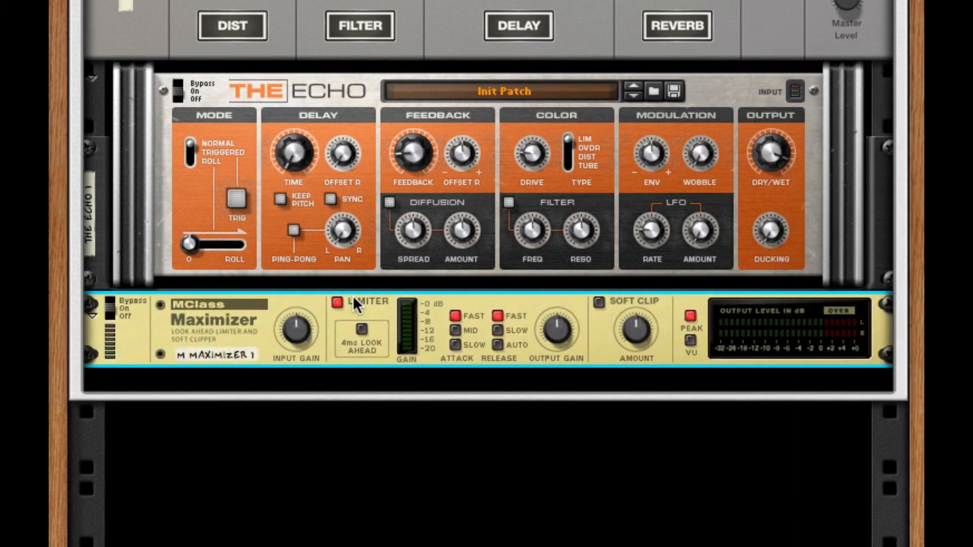
left_click(335, 302)
left_click(599, 302)
left_click(496, 344)
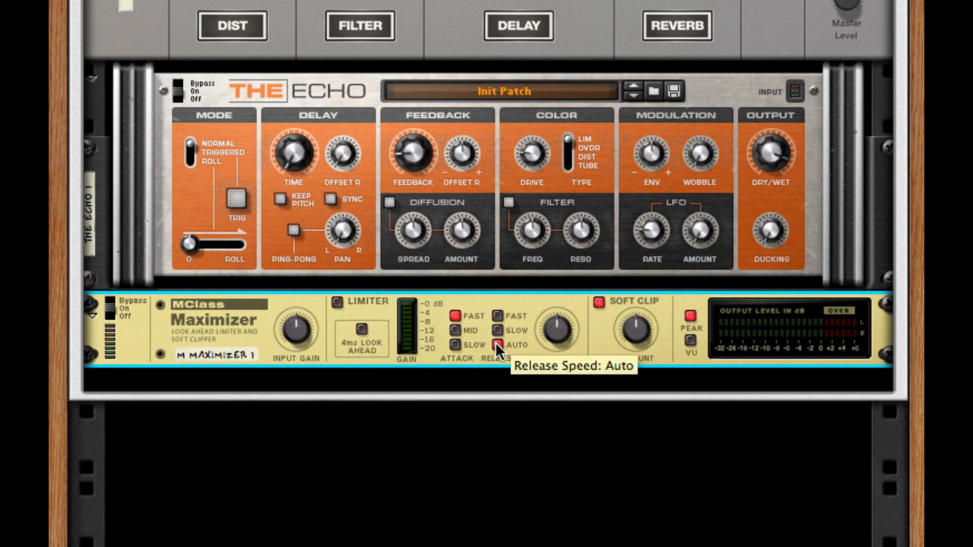
left_click_drag(641, 331, 658, 3)
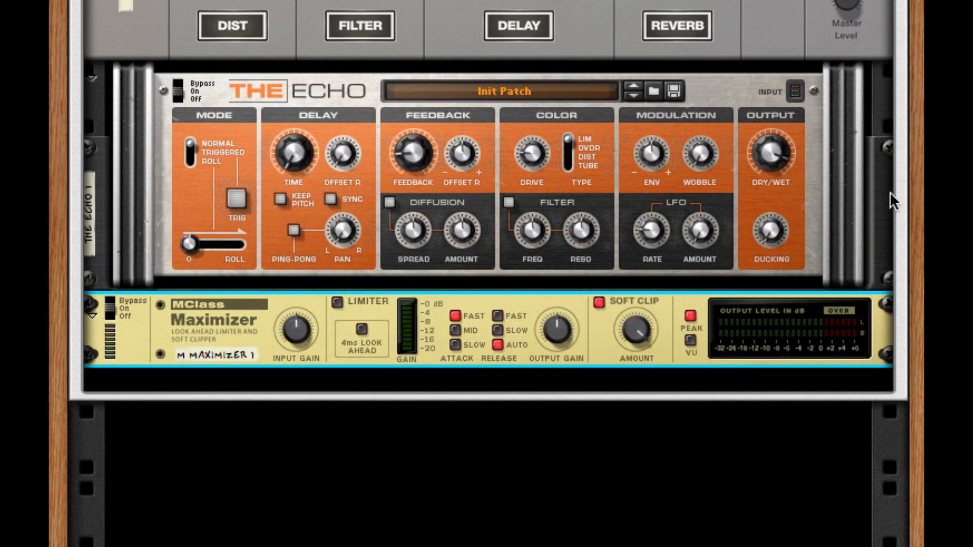
Try a PEQ-2 between The Echo and the Maximizer with a narrow filter A boost turned into a cut, and delete it.
right_click(841, 212)
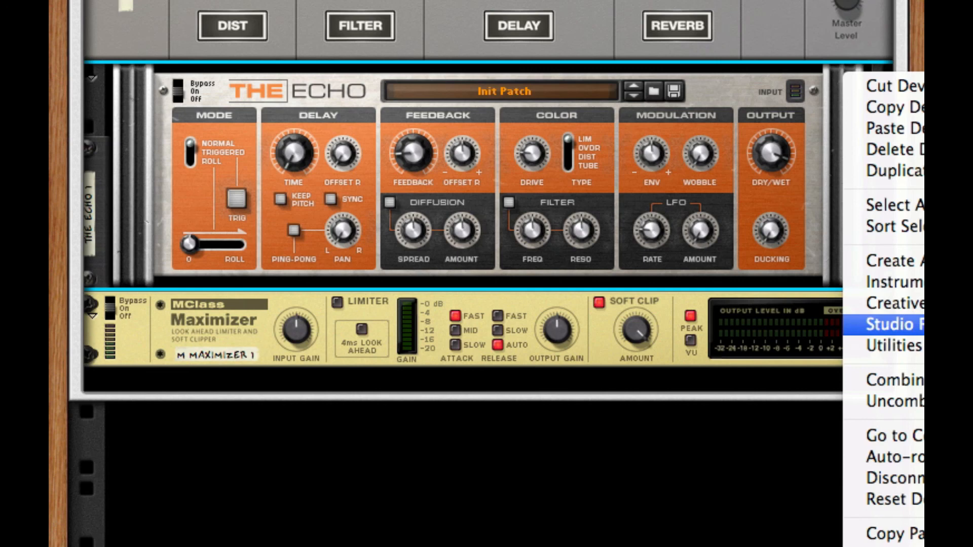
left_click(963, 457)
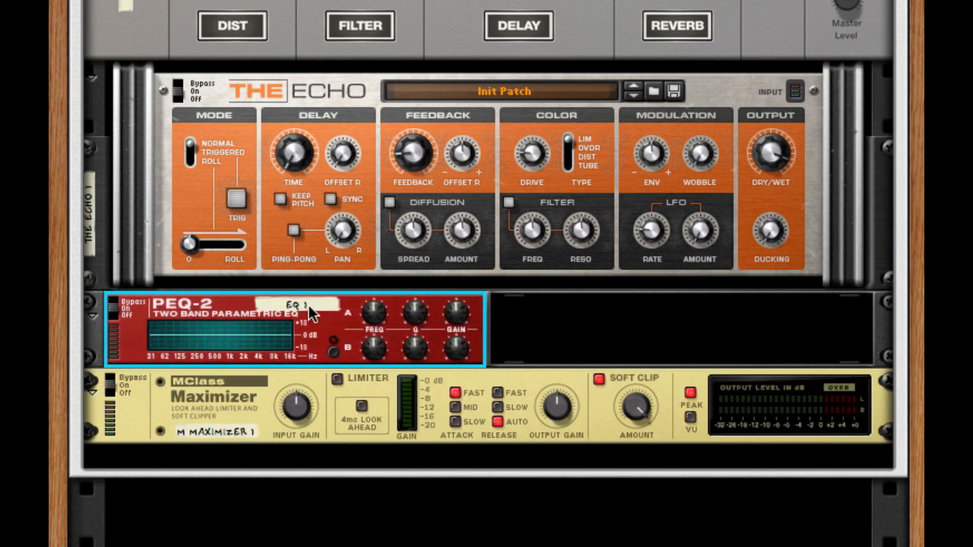
left_click_drag(458, 318, 476, 94)
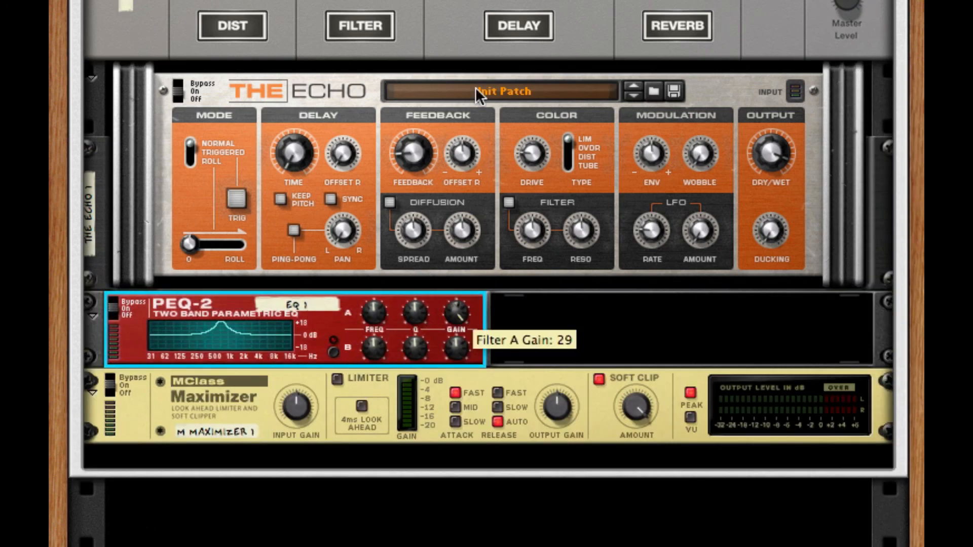
left_click_drag(415, 313, 338, 166)
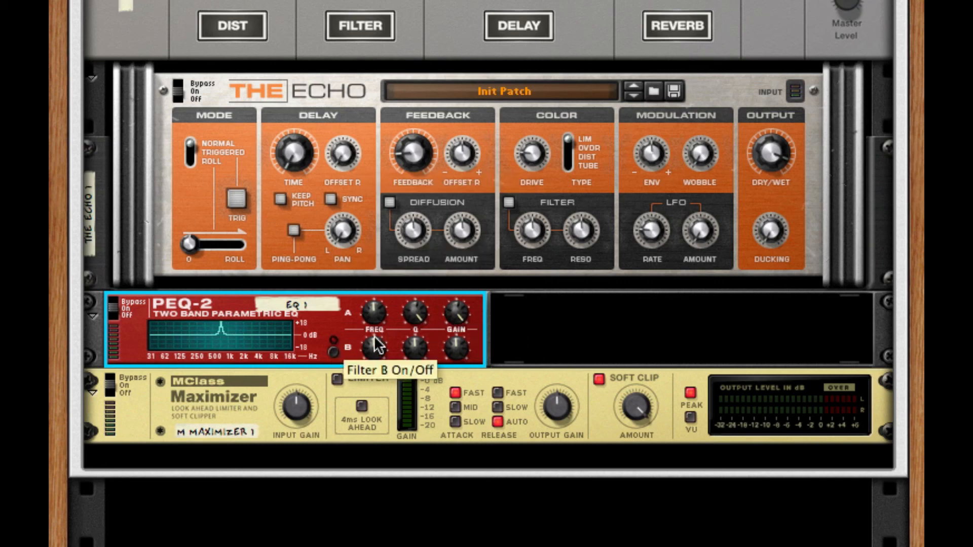
left_click_drag(447, 311, 459, 323)
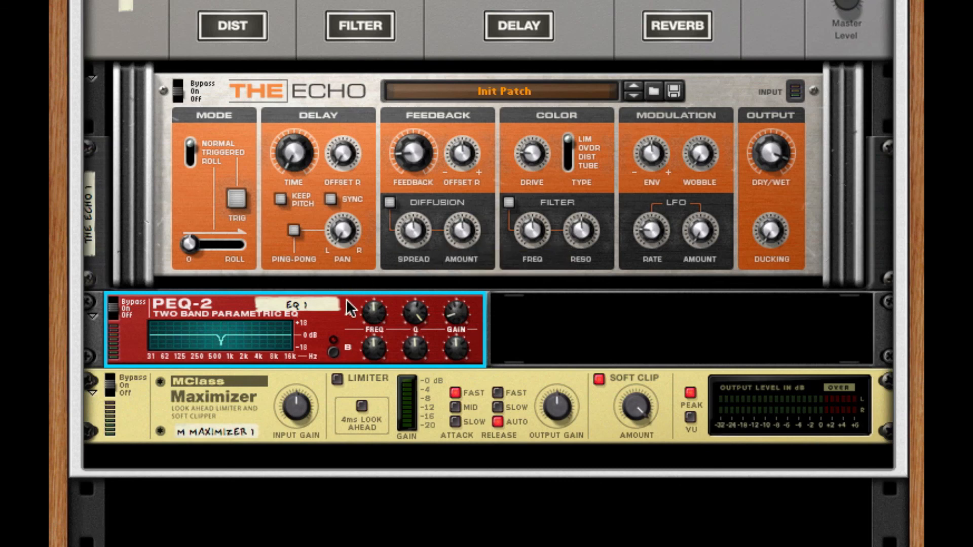
key("Delete")
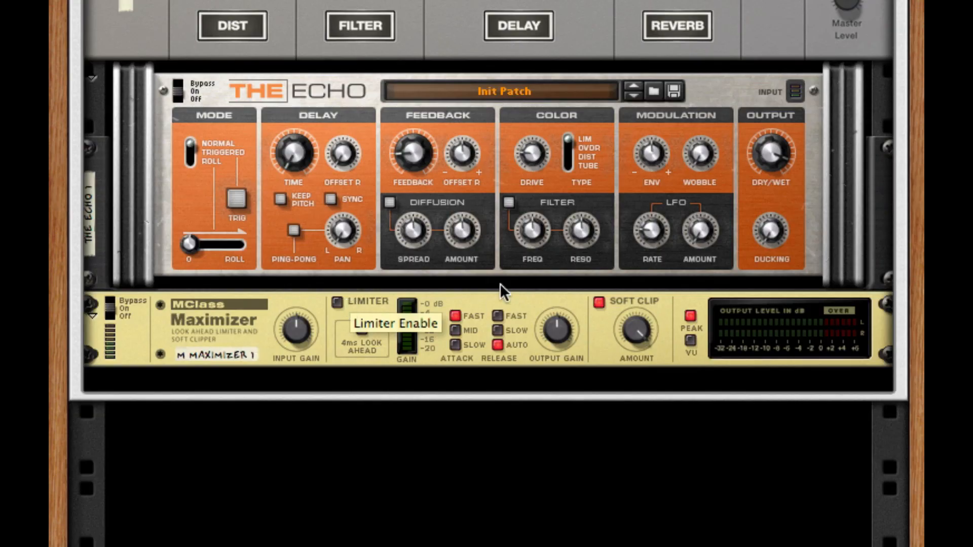
Bring the Combinator 1 controls at the start of the device chain into view.
scroll(544, 31, "up", 15)
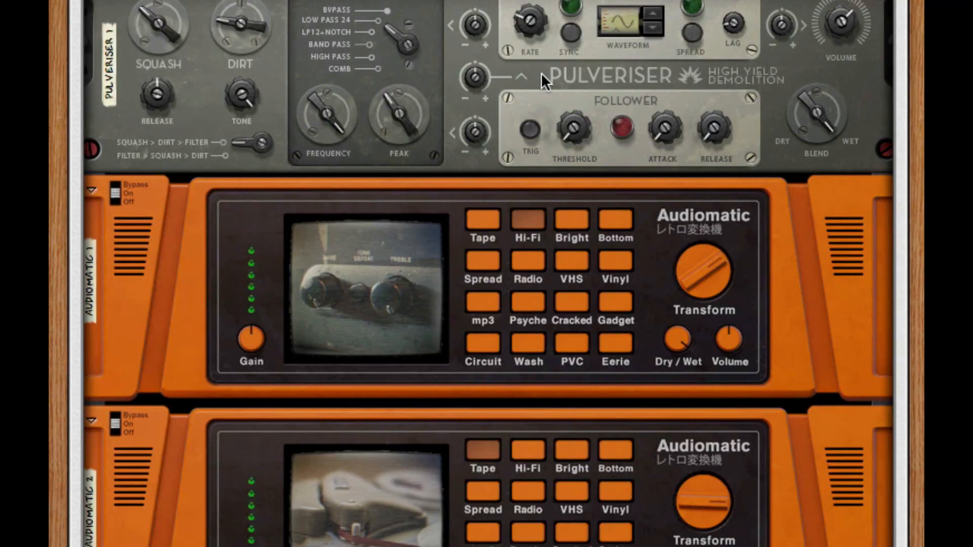
scroll(486, 273, "up", 8)
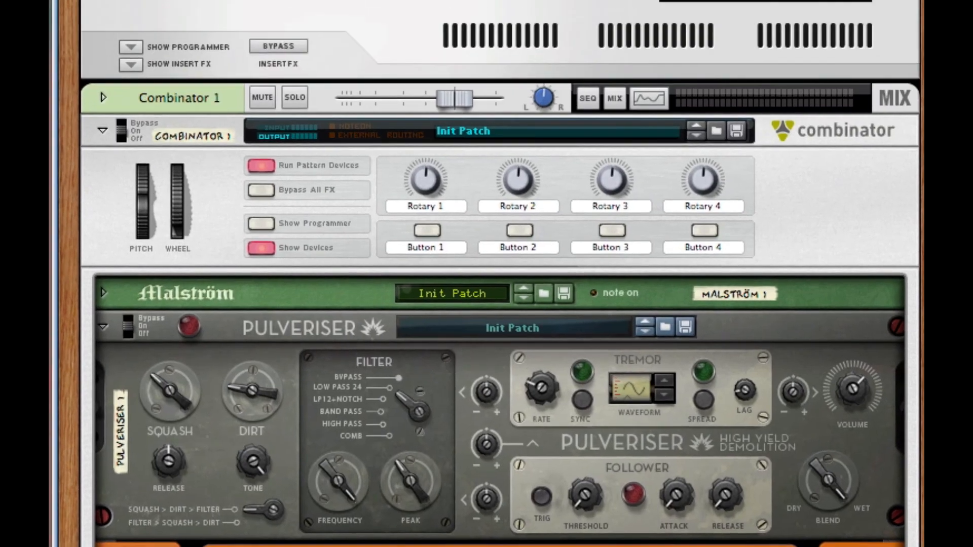